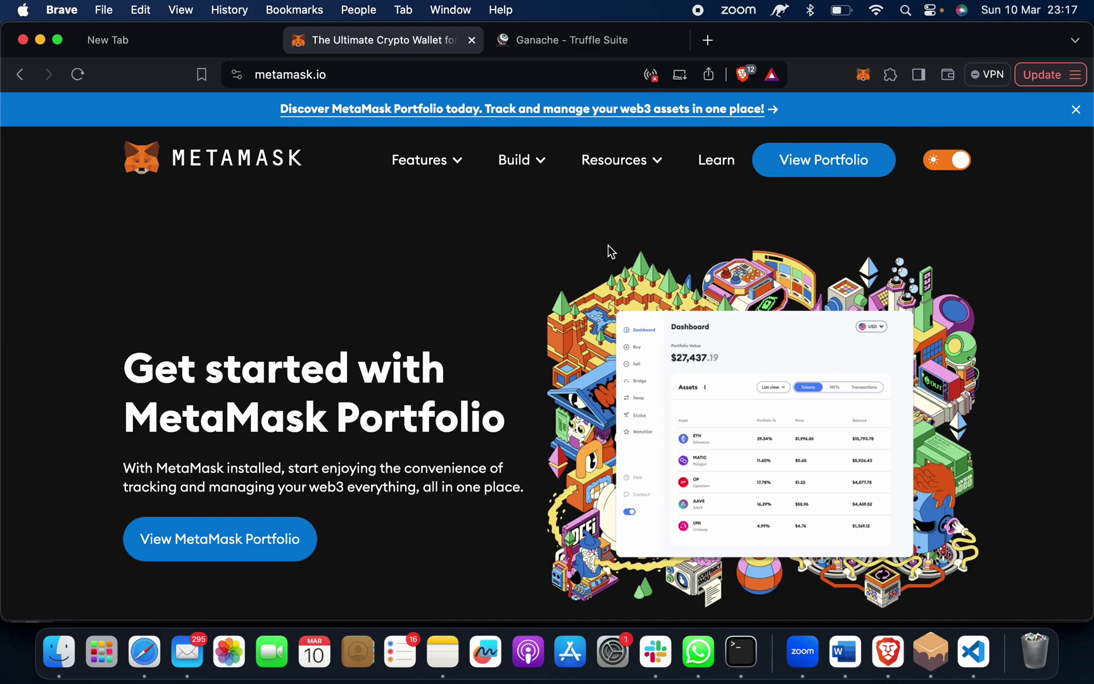
Switch to the Ganache Truffle Suite tab showing the ONE CLICK BLOCKCHAIN section
{"action": "scroll", "coordinate": [609, 252], "scroll_direction": "down", "scroll_amount": 10}
{"action": "scroll", "coordinate": [609, 251], "scroll_direction": "down", "scroll_amount": 10}
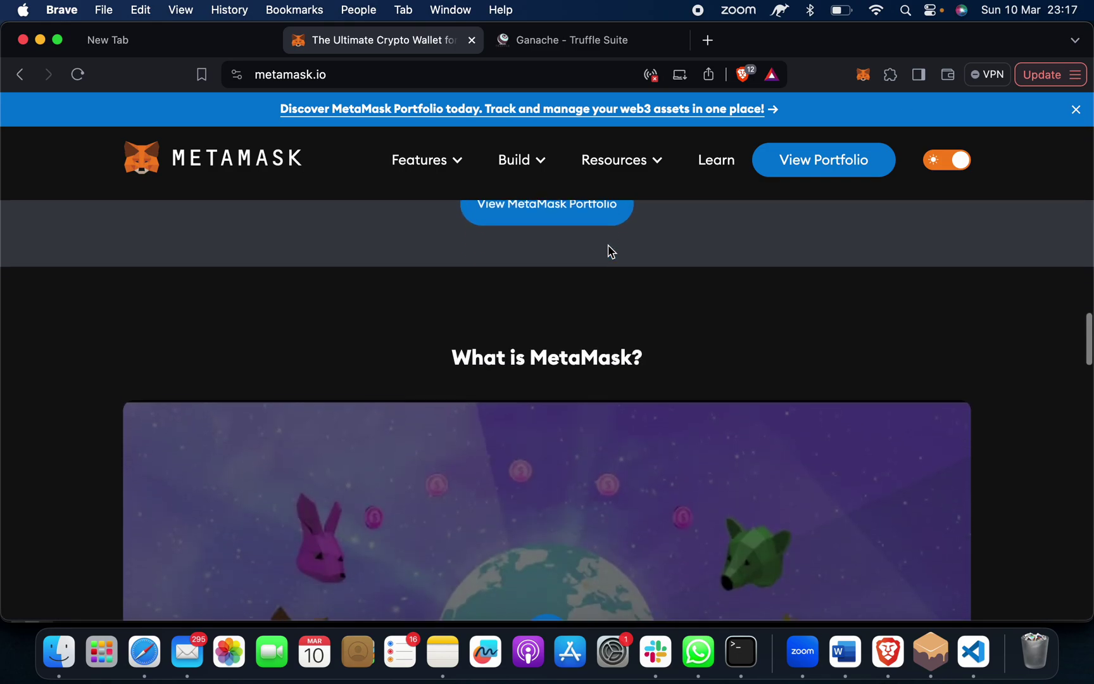
{"action": "scroll", "coordinate": [609, 251], "scroll_direction": "up", "scroll_amount": 15}
{"action": "scroll", "coordinate": [608, 251], "scroll_direction": "down", "scroll_amount": 2}
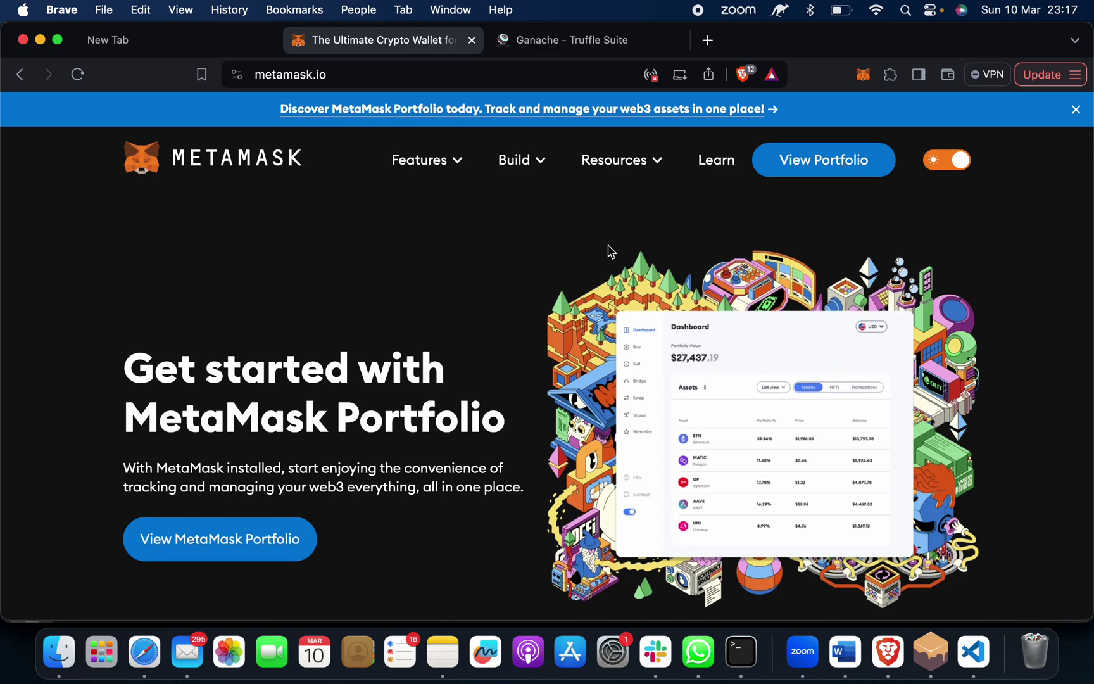
{"action": "key", "text": "super+alt+Right"}
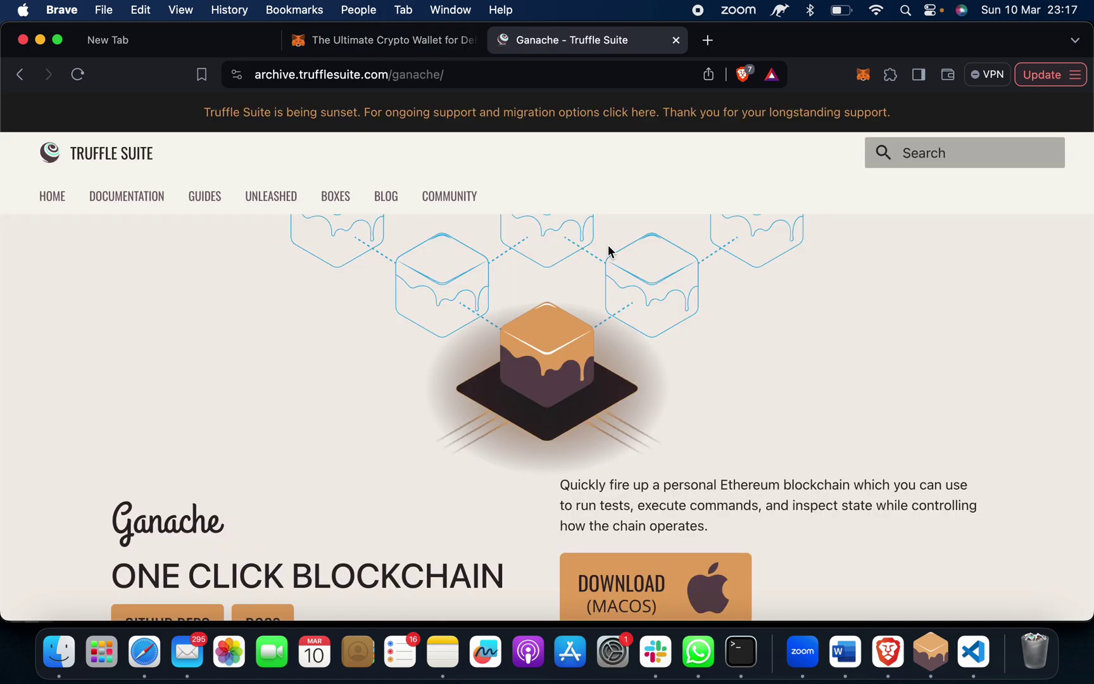
{"action": "scroll", "coordinate": [608, 251], "scroll_direction": "down", "scroll_amount": 1}
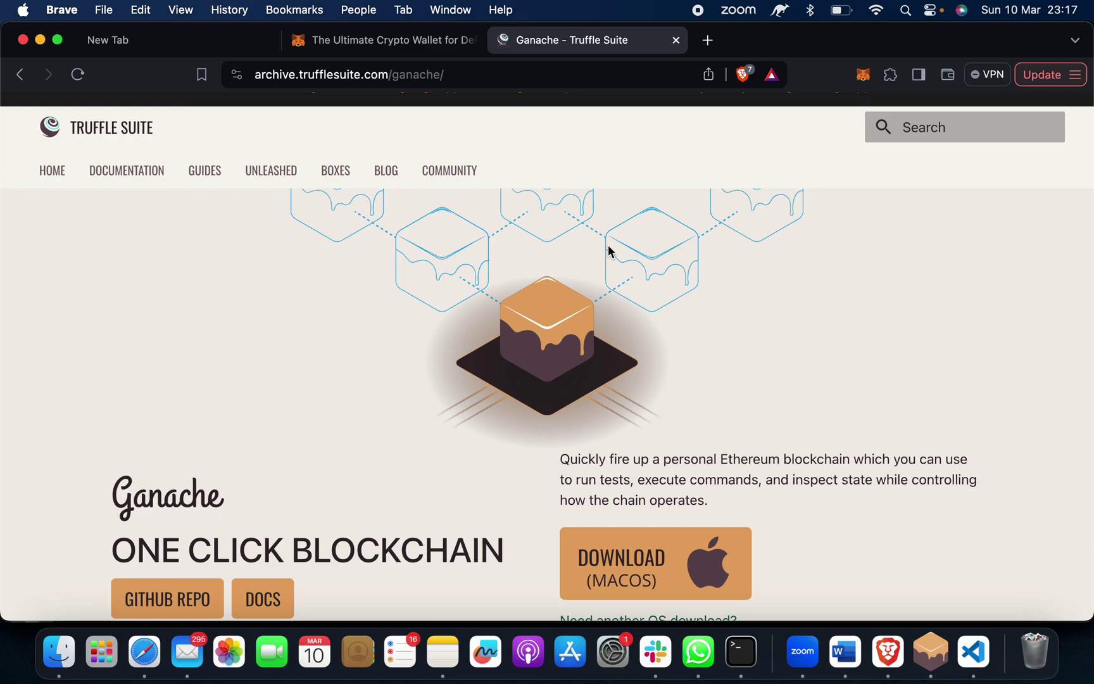
From MetaMask's network picker, choose Add network, then Add a network manually in a new tab
{"action": "left_click", "coordinate": [869, 77]}
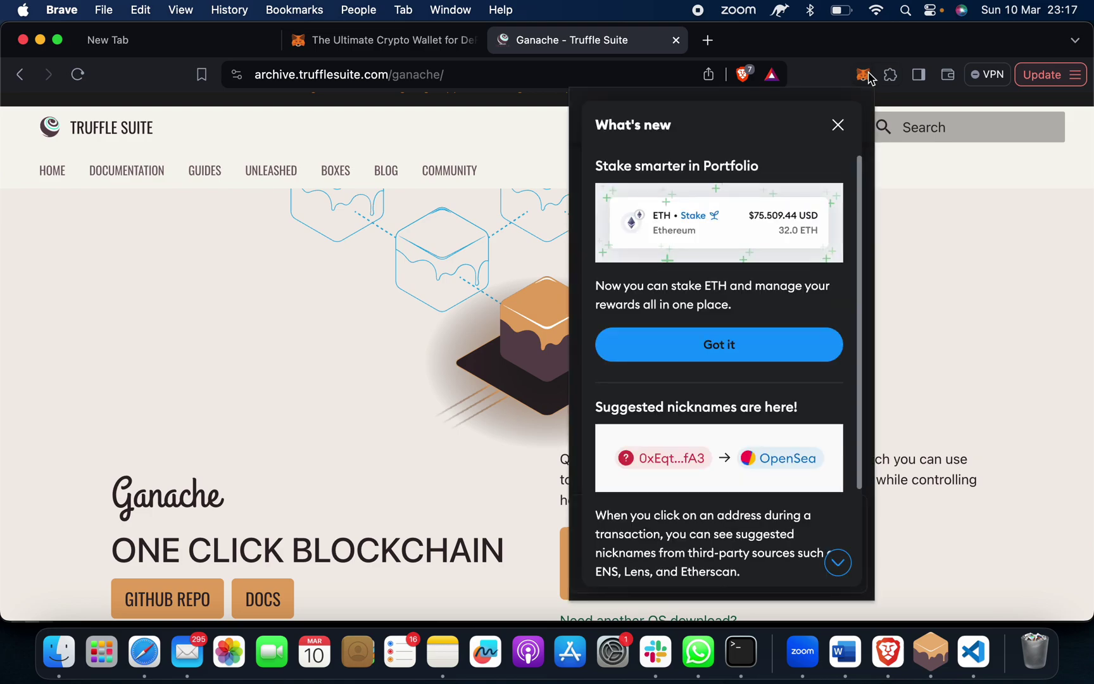
{"action": "left_click", "coordinate": [837, 130]}
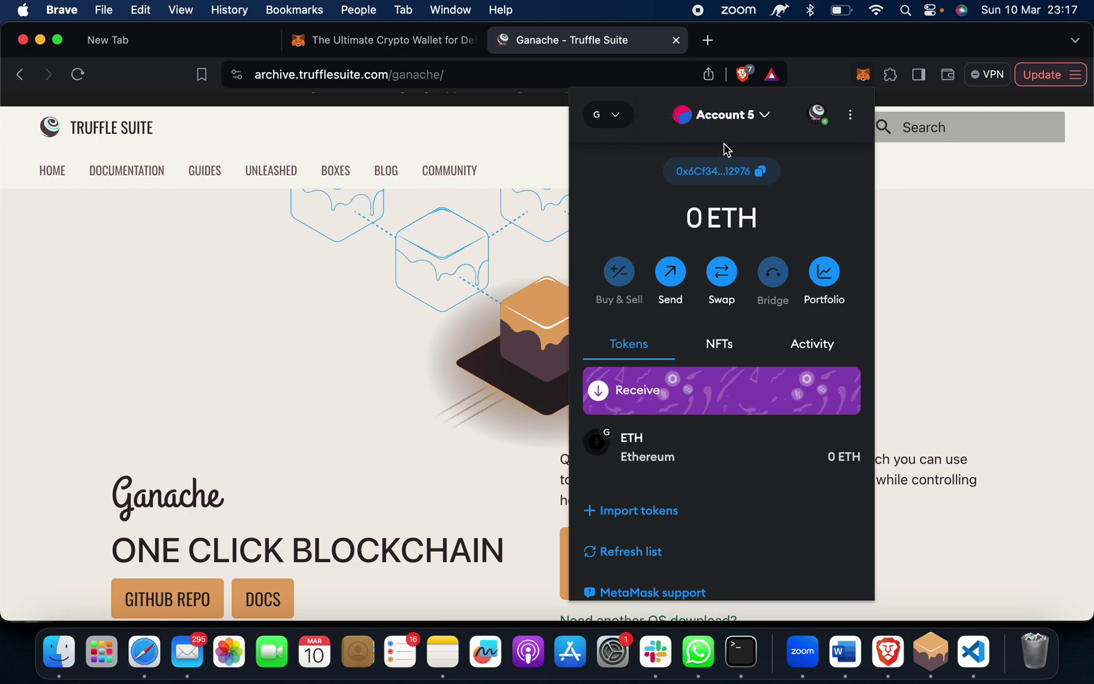
{"action": "left_click", "coordinate": [614, 124]}
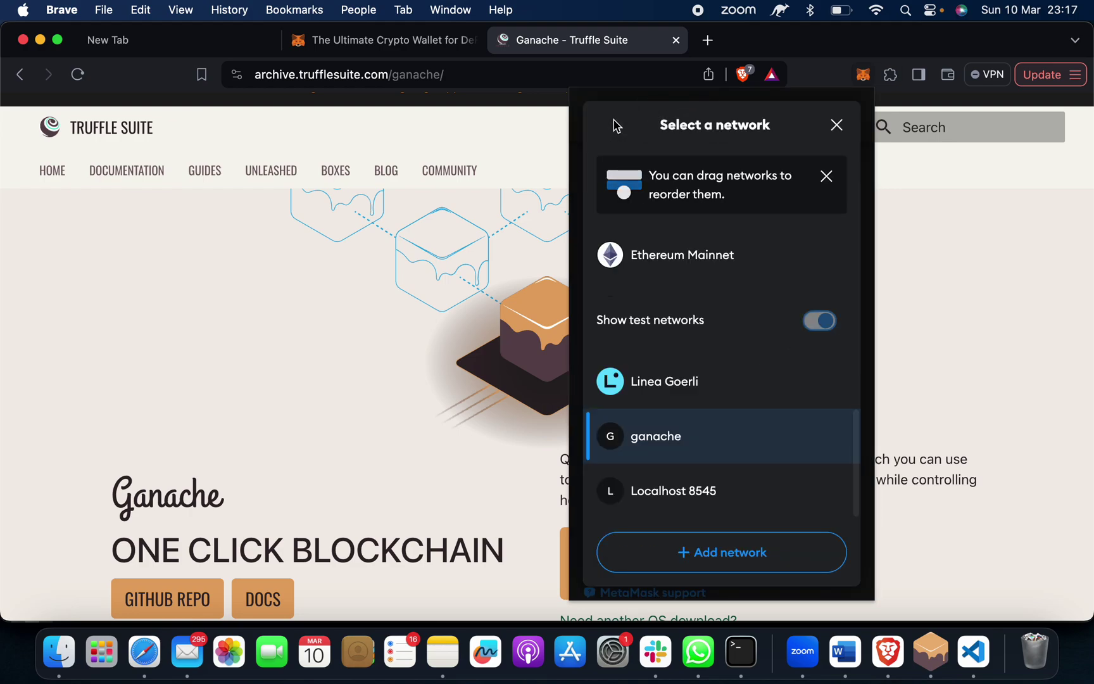
{"action": "scroll", "coordinate": [665, 380], "scroll_direction": "up", "scroll_amount": 1}
{"action": "scroll", "coordinate": [674, 406], "scroll_direction": "down", "scroll_amount": 1}
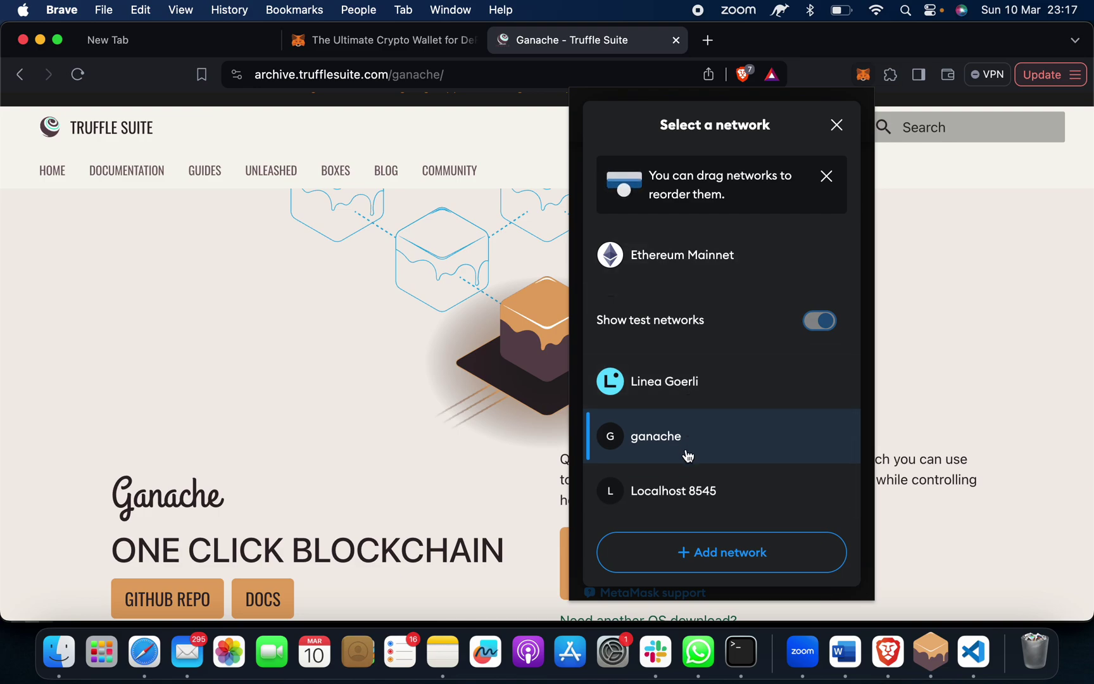
{"action": "left_click", "coordinate": [699, 551]}
{"action": "scroll", "coordinate": [641, 441], "scroll_direction": "down", "scroll_amount": 5}
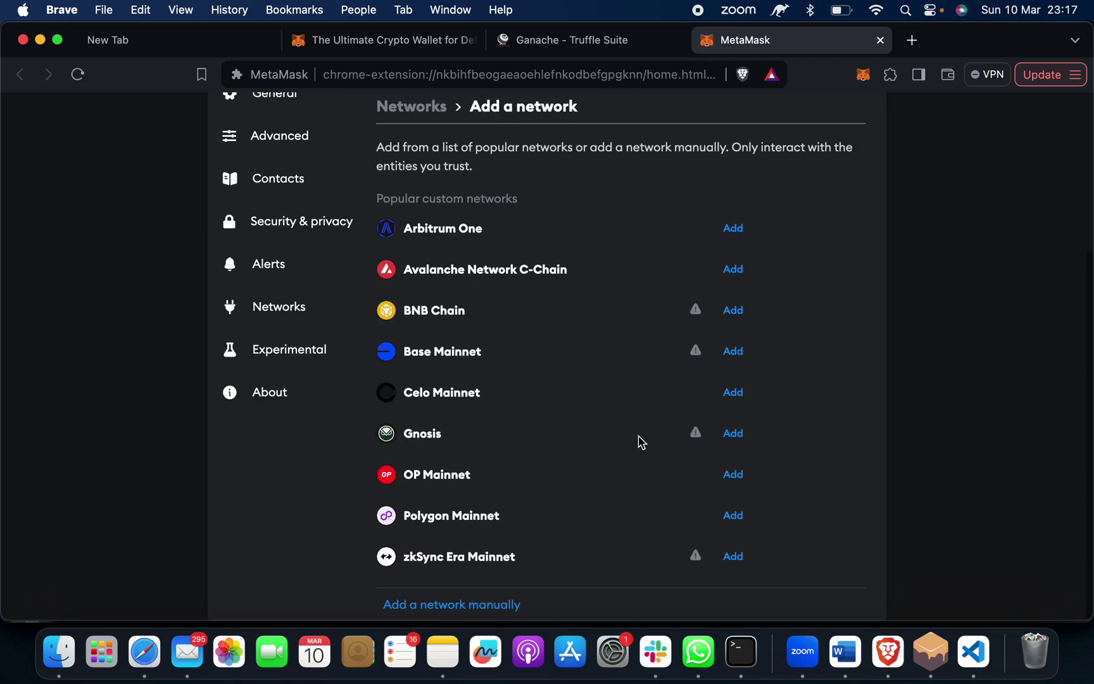
{"action": "left_click", "coordinate": [454, 599]}
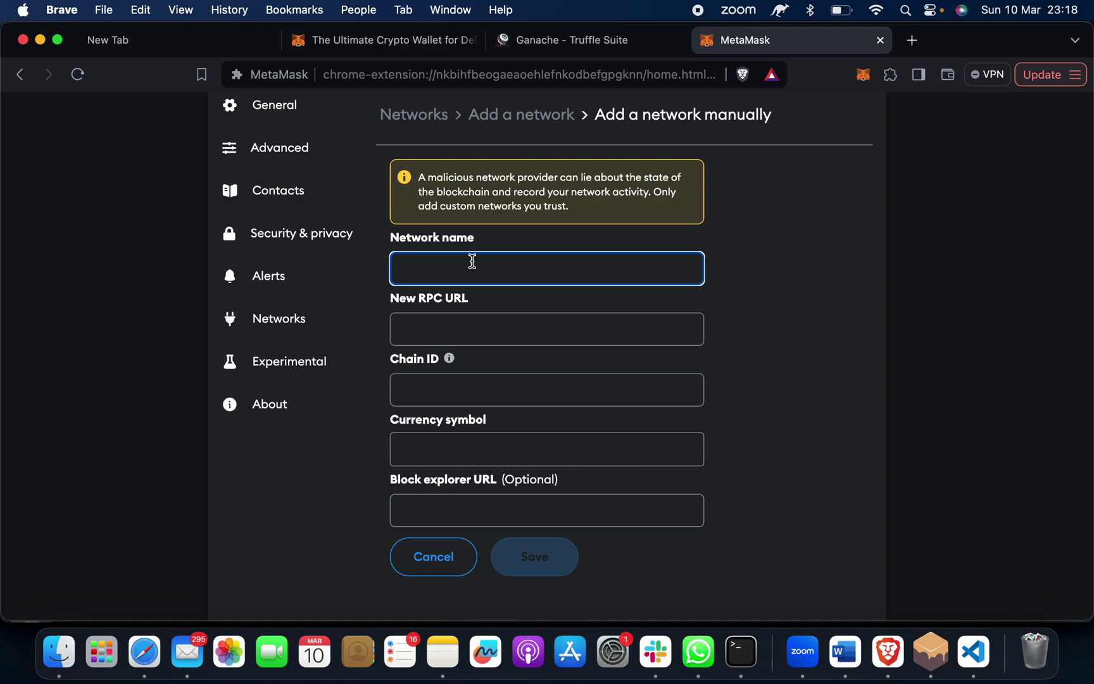
{"action": "left_click", "coordinate": [522, 112]}
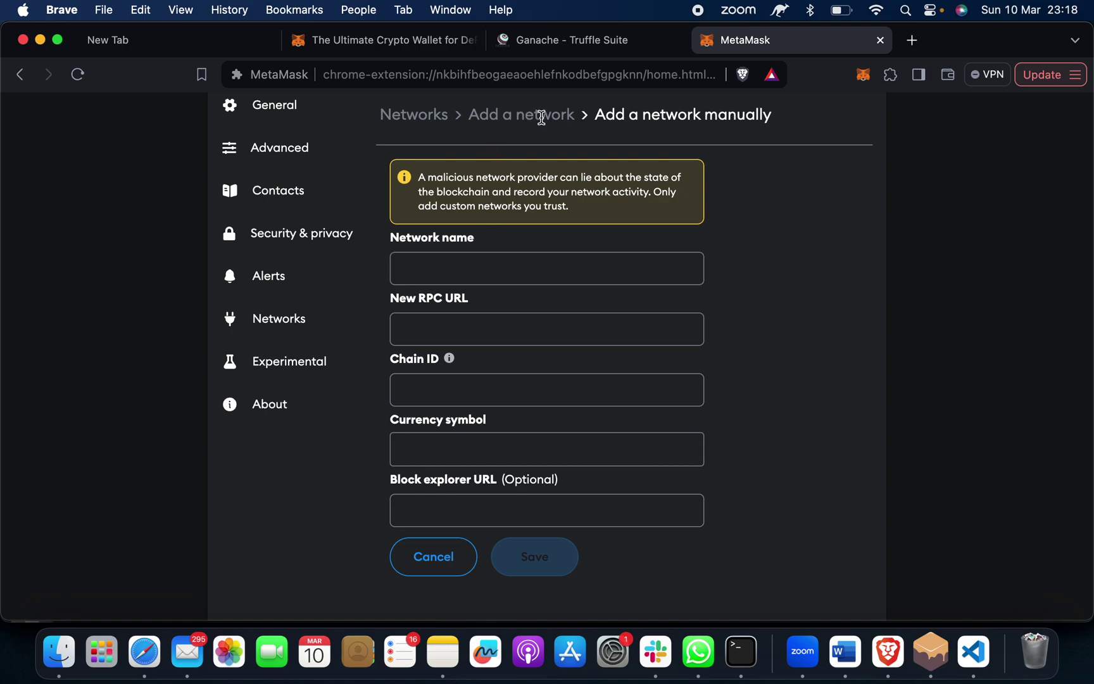
{"action": "left_click", "coordinate": [303, 310]}
{"action": "scroll", "coordinate": [535, 373], "scroll_direction": "down", "scroll_amount": 2}
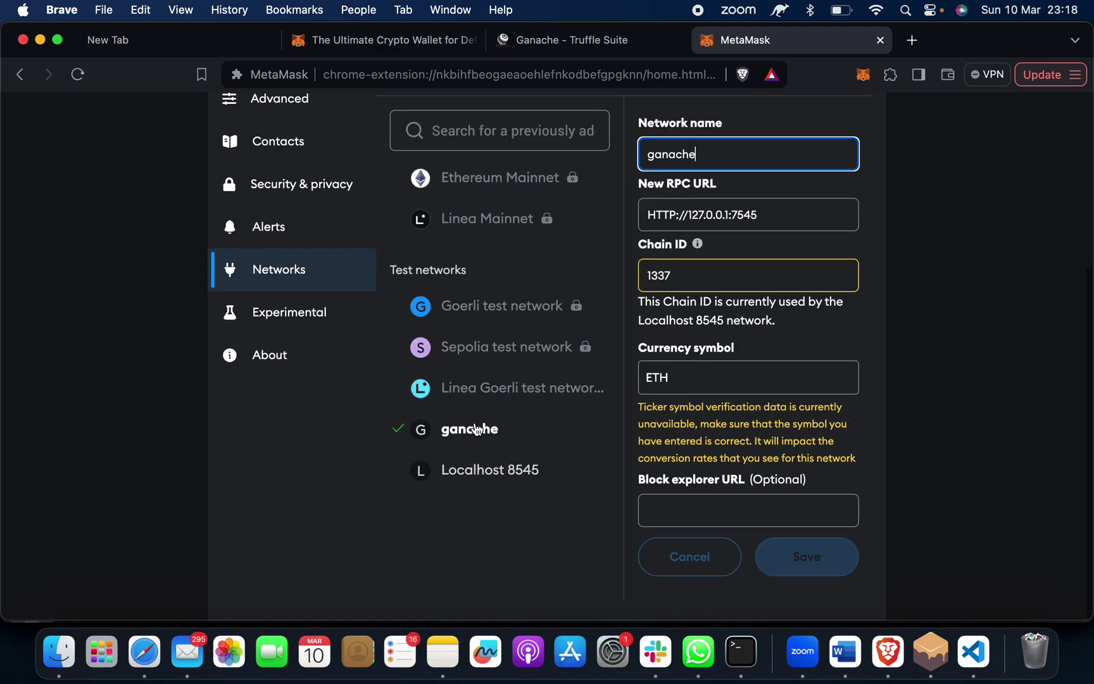
{"action": "left_click", "coordinate": [484, 473]}
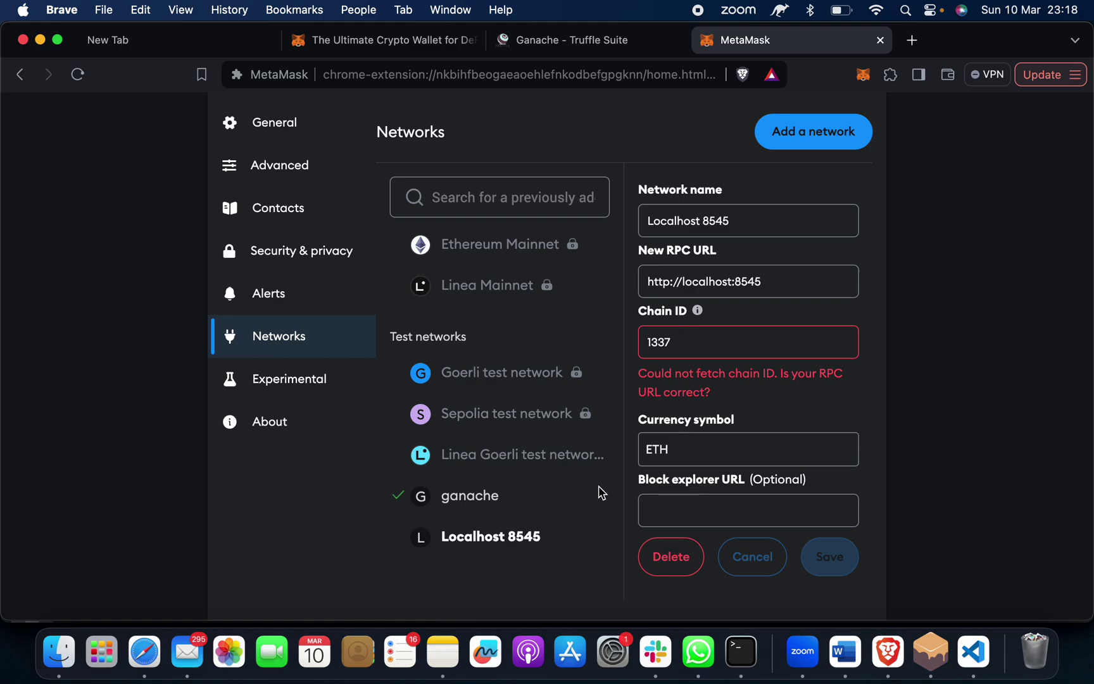
{"action": "left_click", "coordinate": [505, 500]}
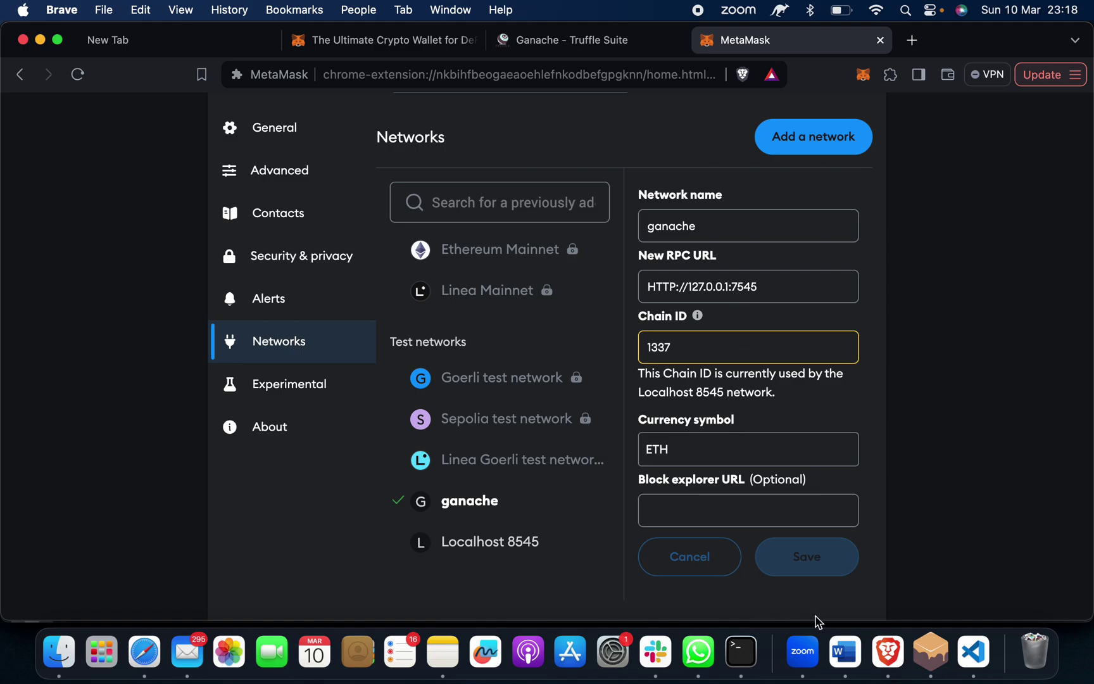
{"action": "left_click", "coordinate": [936, 649]}
In MetaMask's account selector, choose Add account, then Import account
{"action": "scroll", "coordinate": [854, 247], "scroll_direction": "up", "scroll_amount": 3}
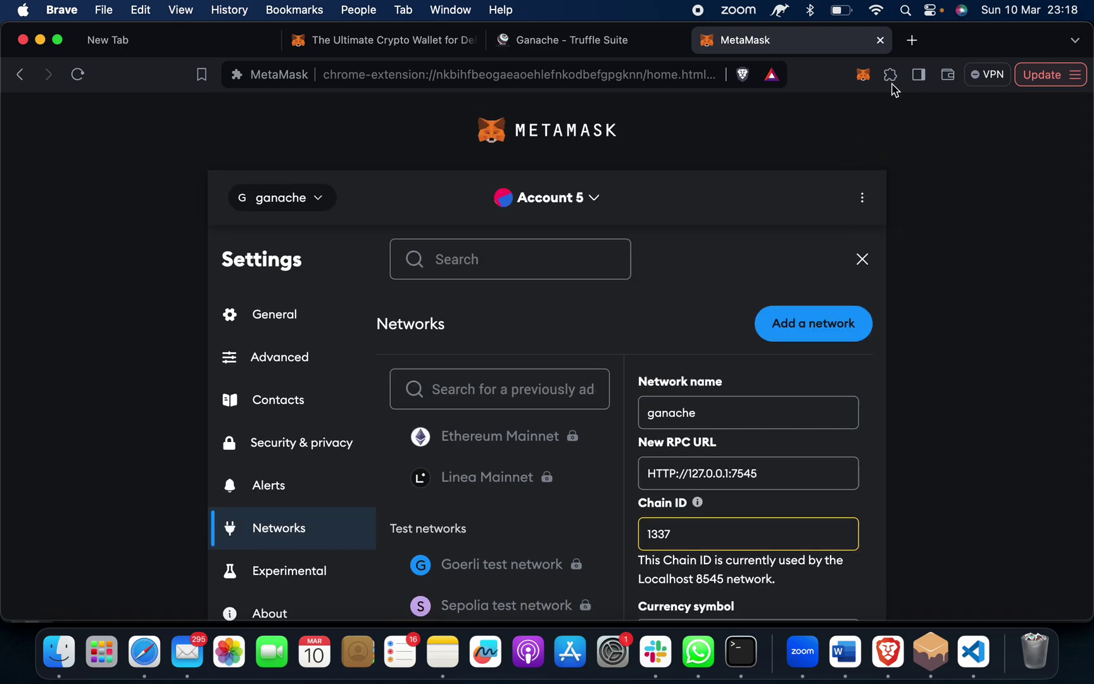
{"action": "left_click", "coordinate": [863, 77]}
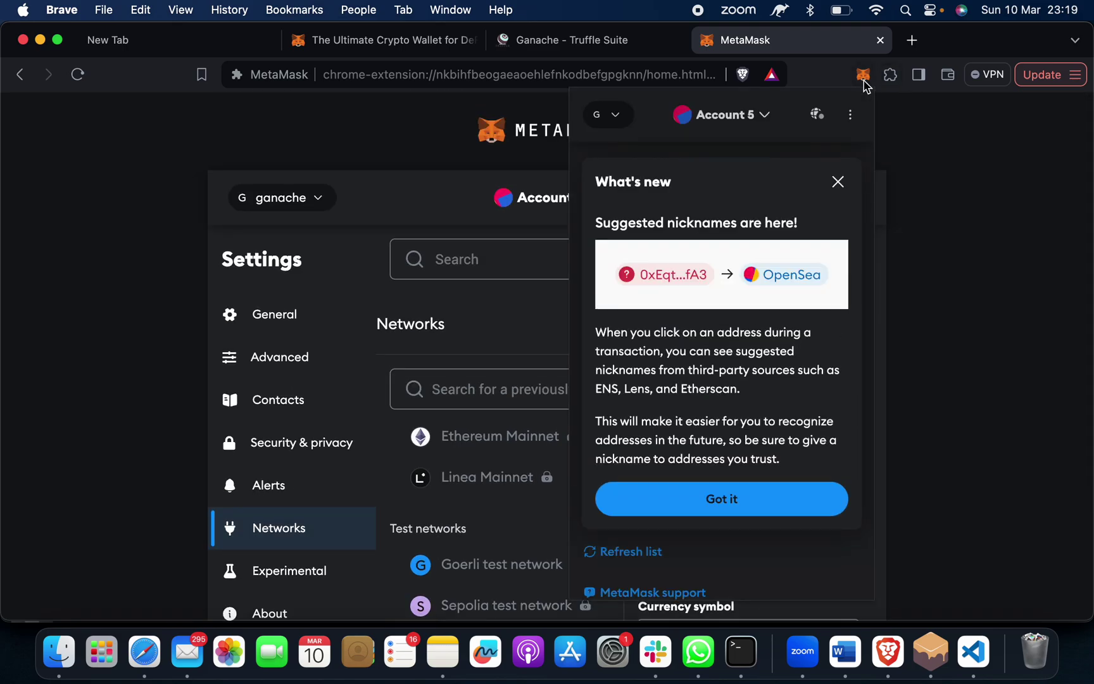
{"action": "left_click", "coordinate": [838, 183]}
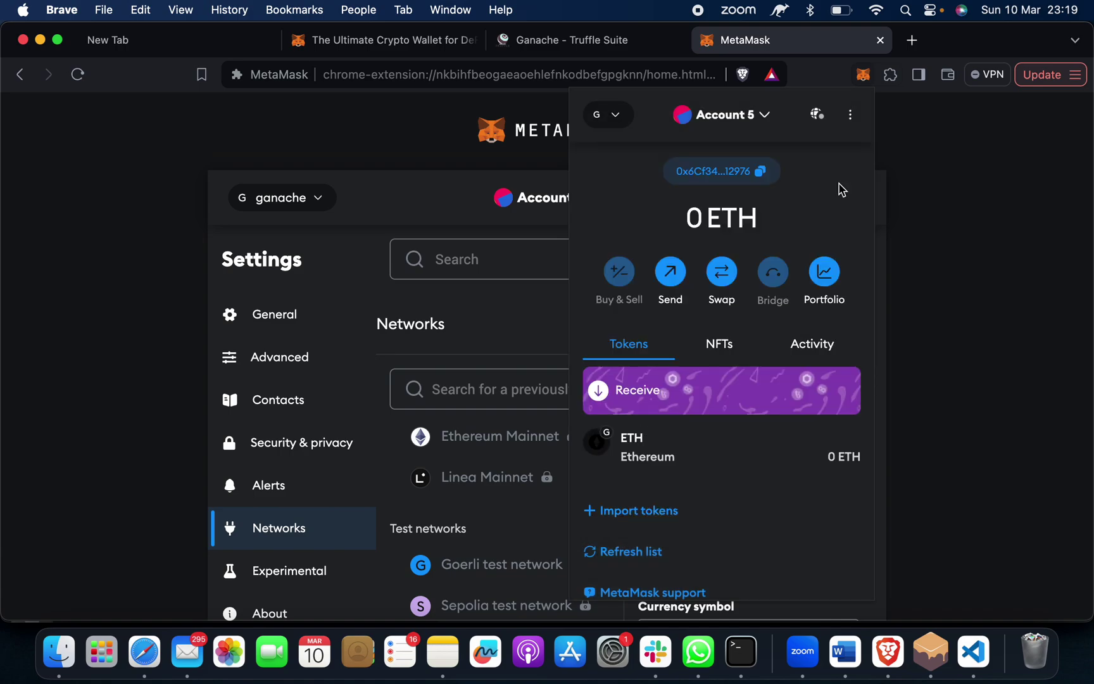
{"action": "left_click", "coordinate": [756, 117]}
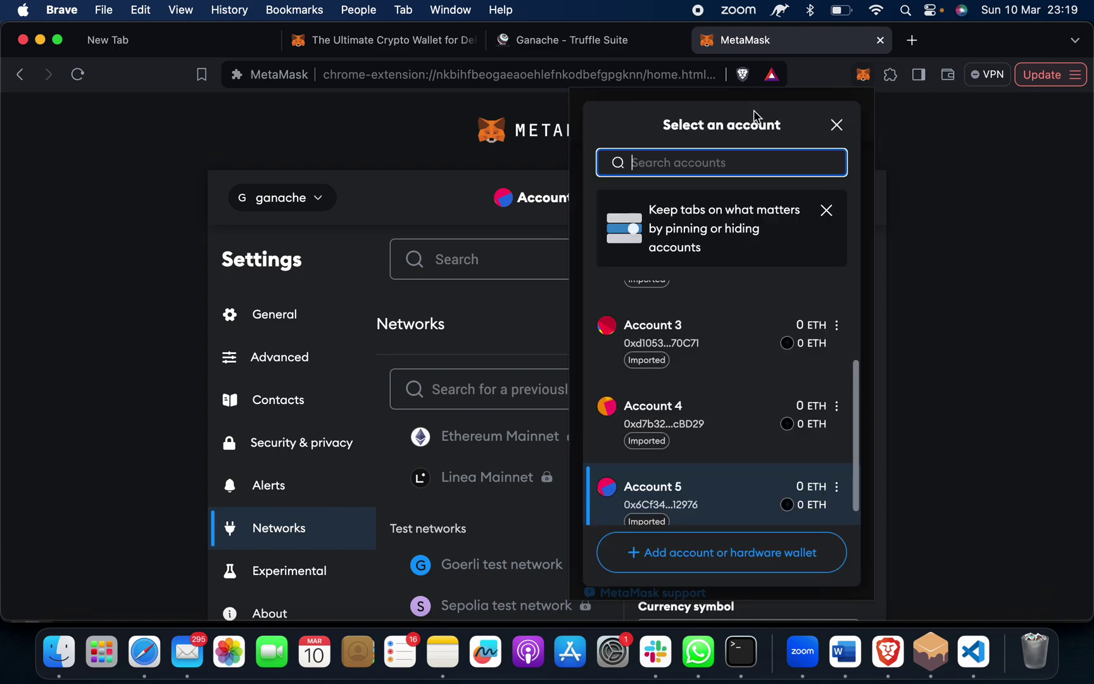
{"action": "scroll", "coordinate": [764, 317], "scroll_direction": "down", "scroll_amount": 1}
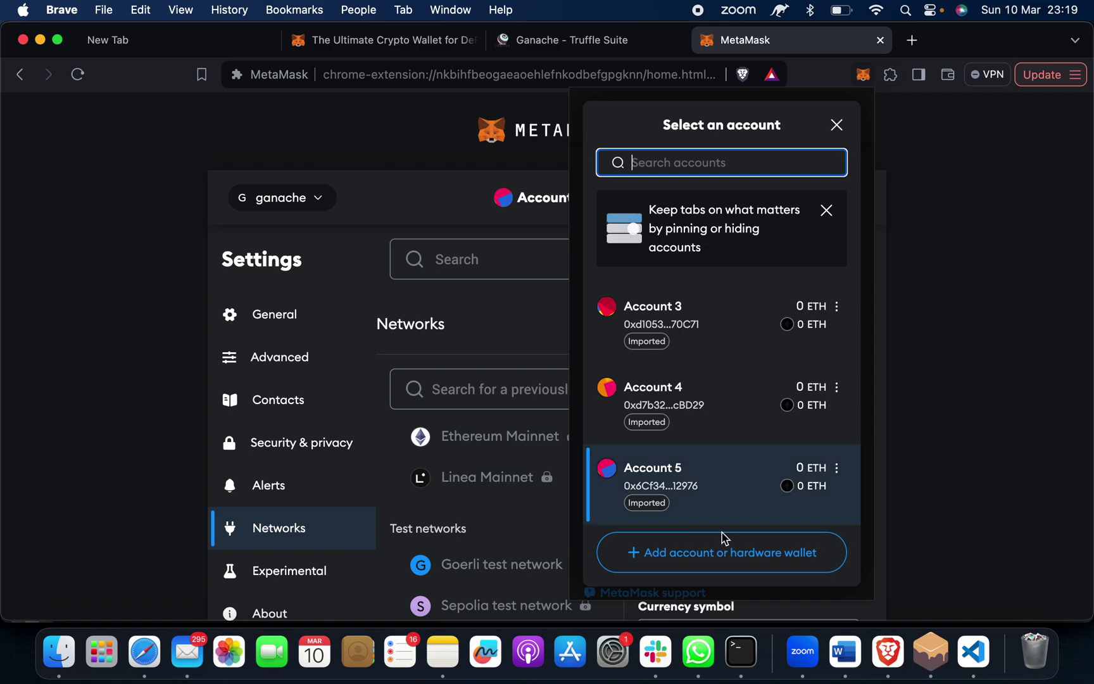
{"action": "left_click", "coordinate": [725, 567]}
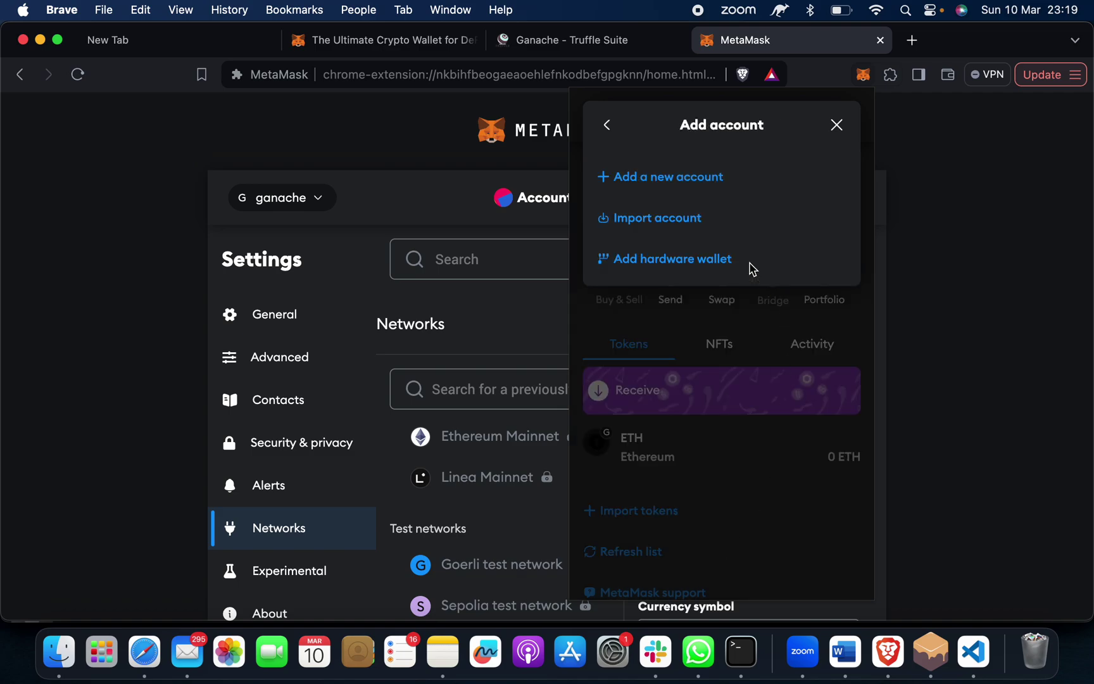
{"action": "left_click", "coordinate": [685, 219]}
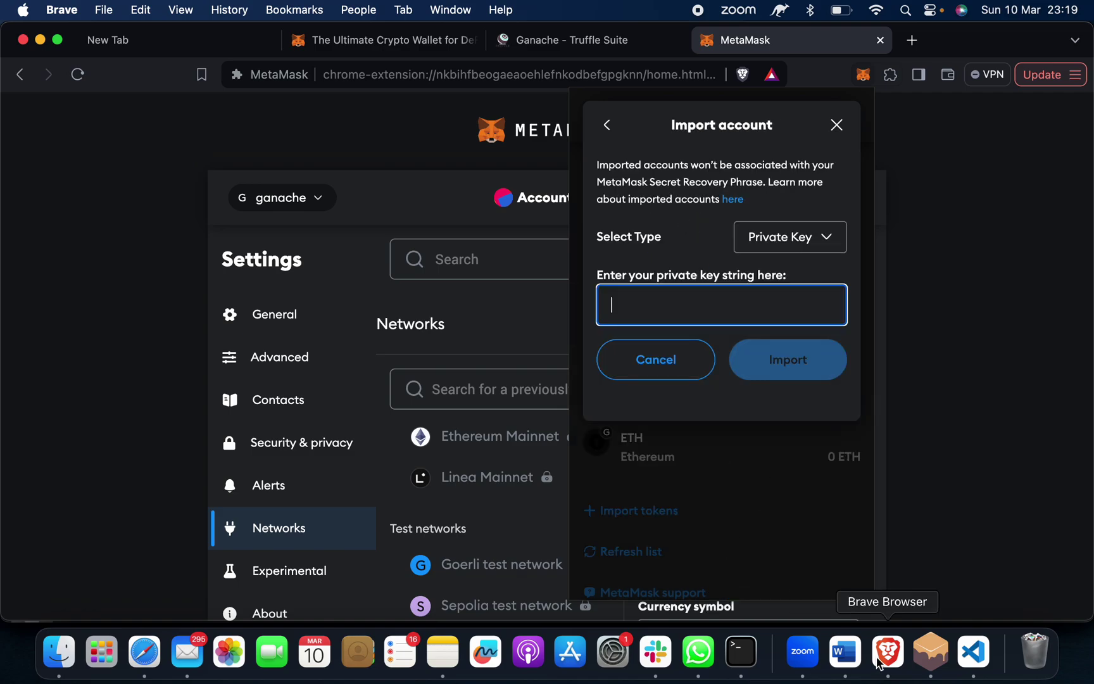
Copy the index 1 account's private key from Ganache, paste it and import it as Account 6
{"action": "left_click", "coordinate": [930, 651]}
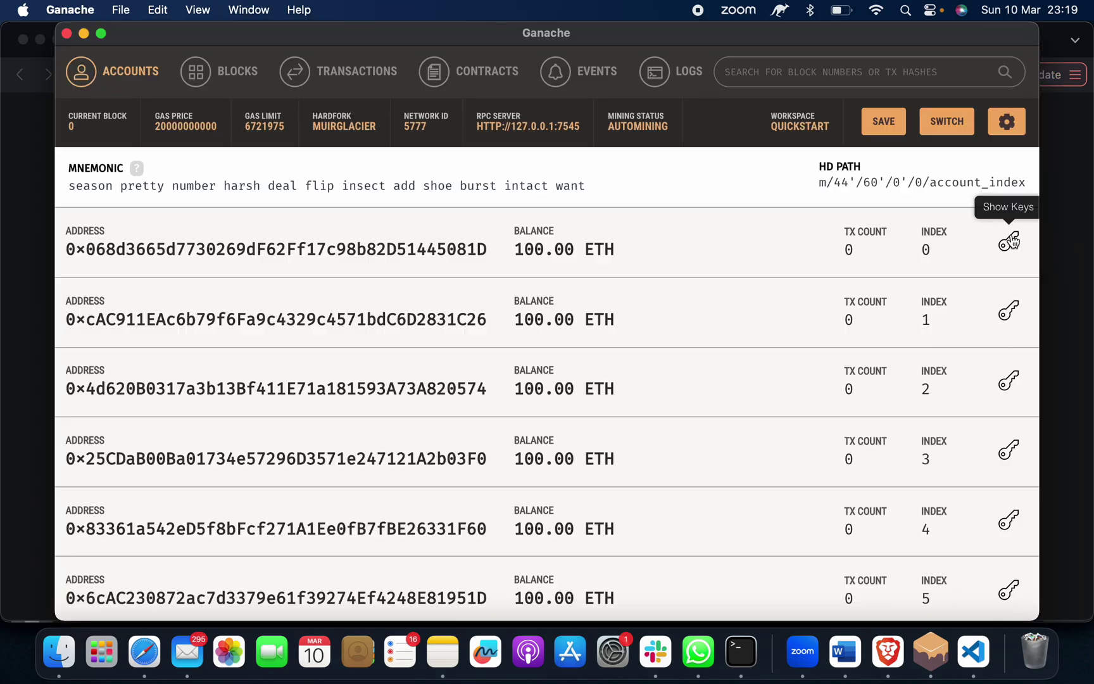
{"action": "left_click", "coordinate": [1004, 314]}
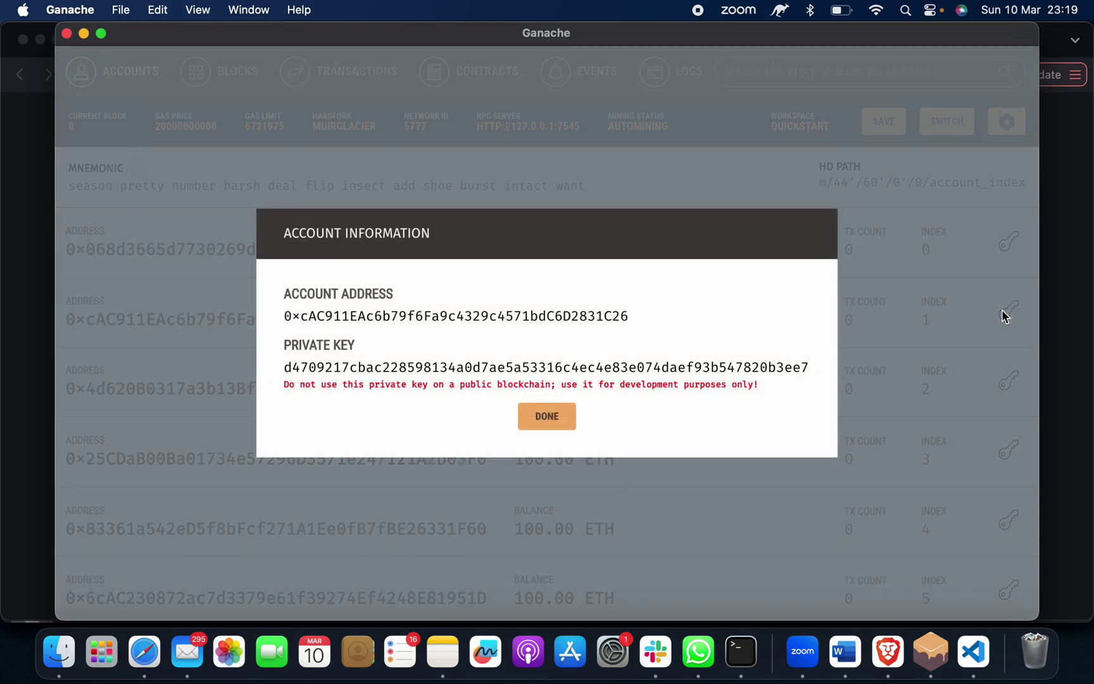
{"action": "double_click", "coordinate": [609, 369]}
{"action": "key", "text": "super+c"}
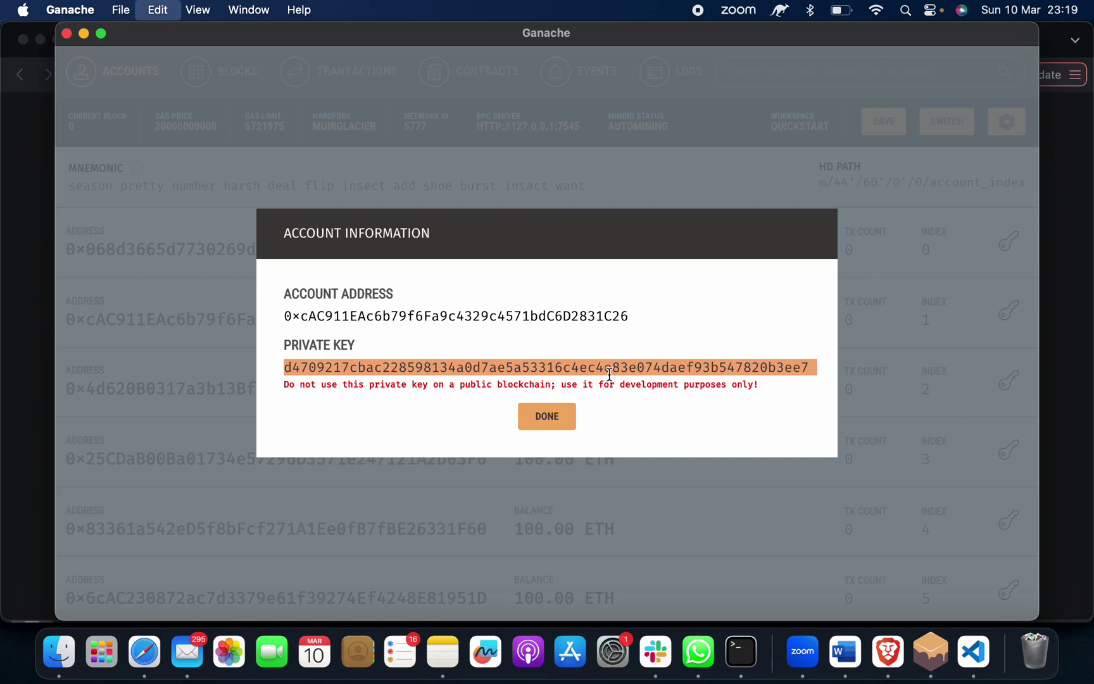
{"action": "key", "text": "super+Tab"}
{"action": "key", "text": "super+v"}
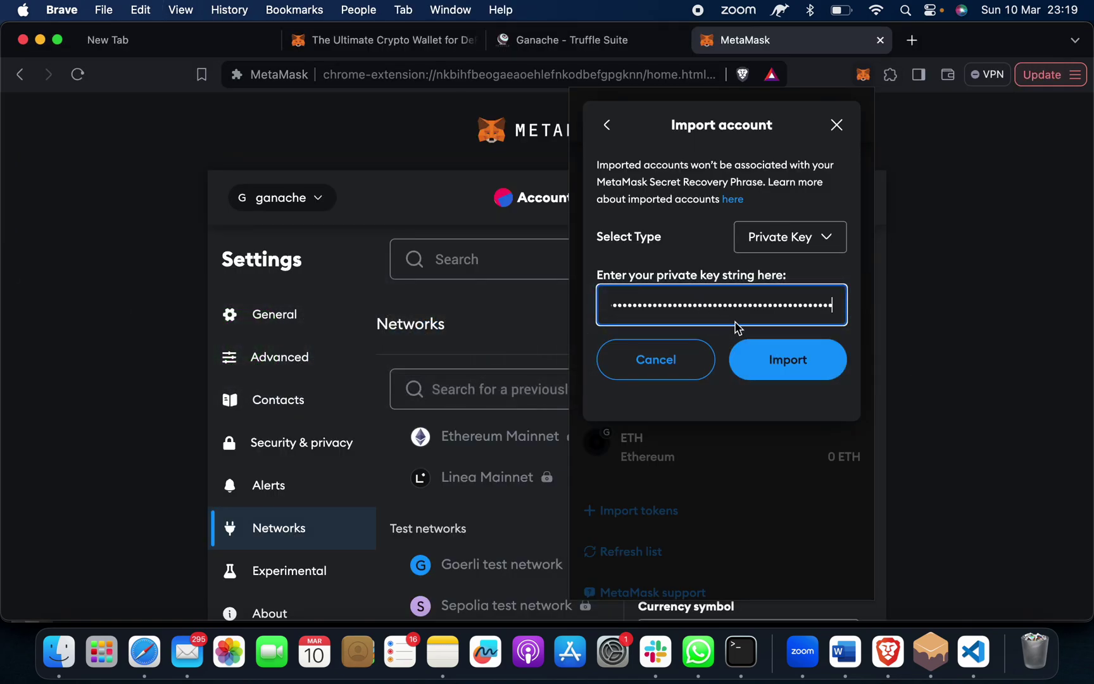
{"action": "left_click", "coordinate": [799, 368]}
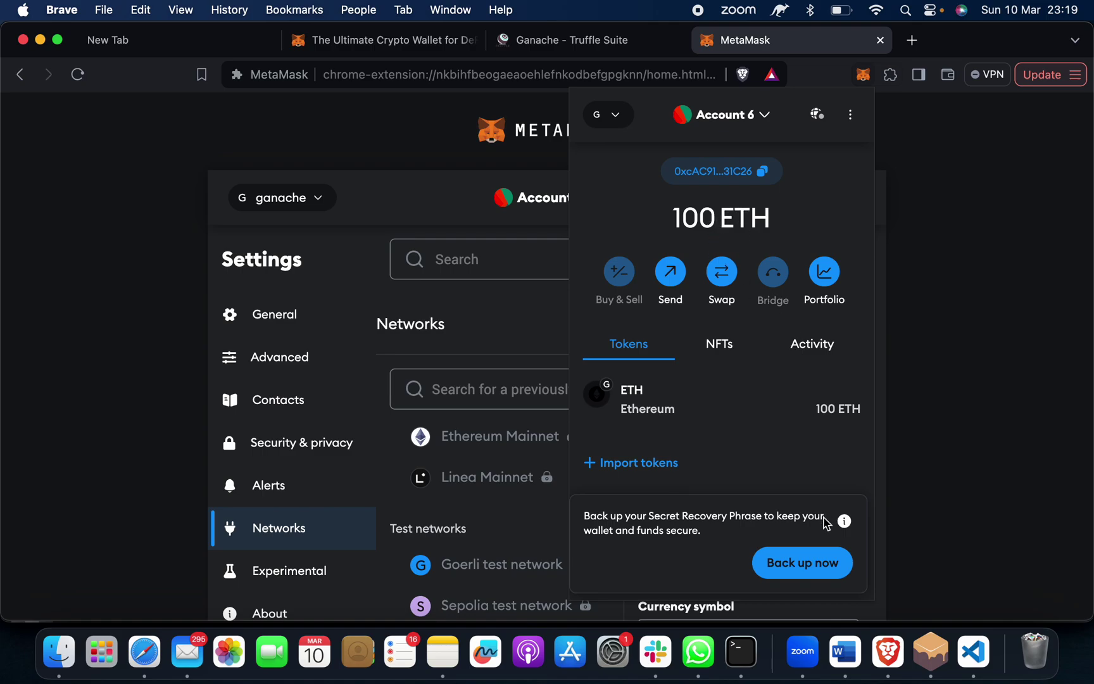
In Ganache, close the open dialog and select account index 0's address from its keys view
{"action": "left_click", "coordinate": [930, 646]}
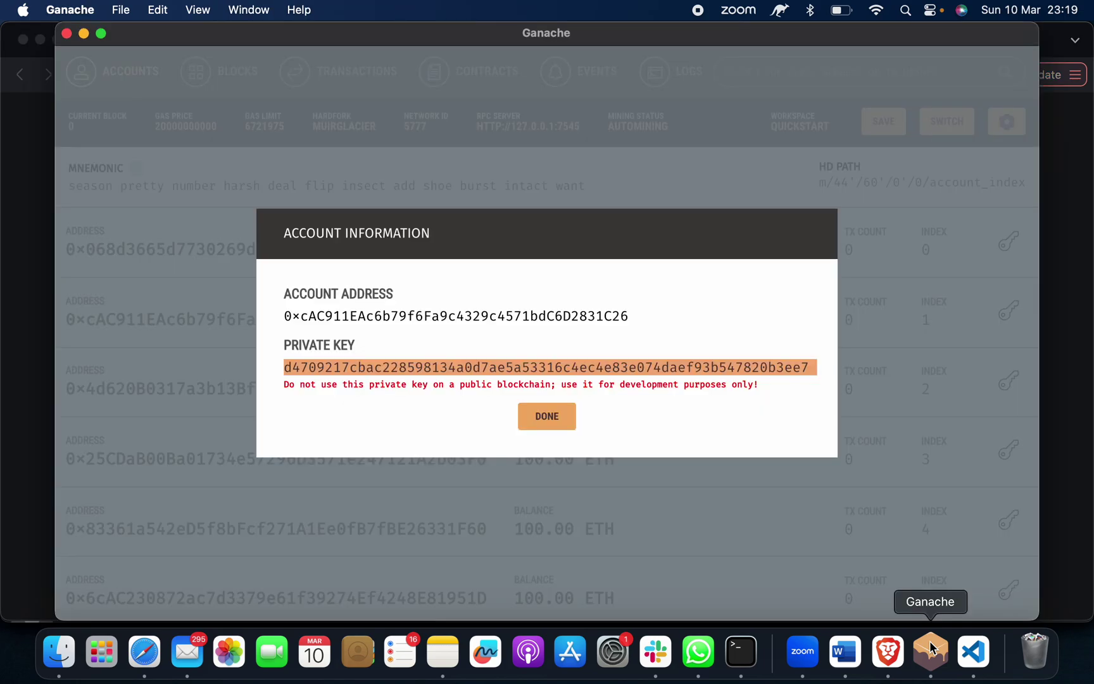
{"action": "left_click", "coordinate": [560, 414]}
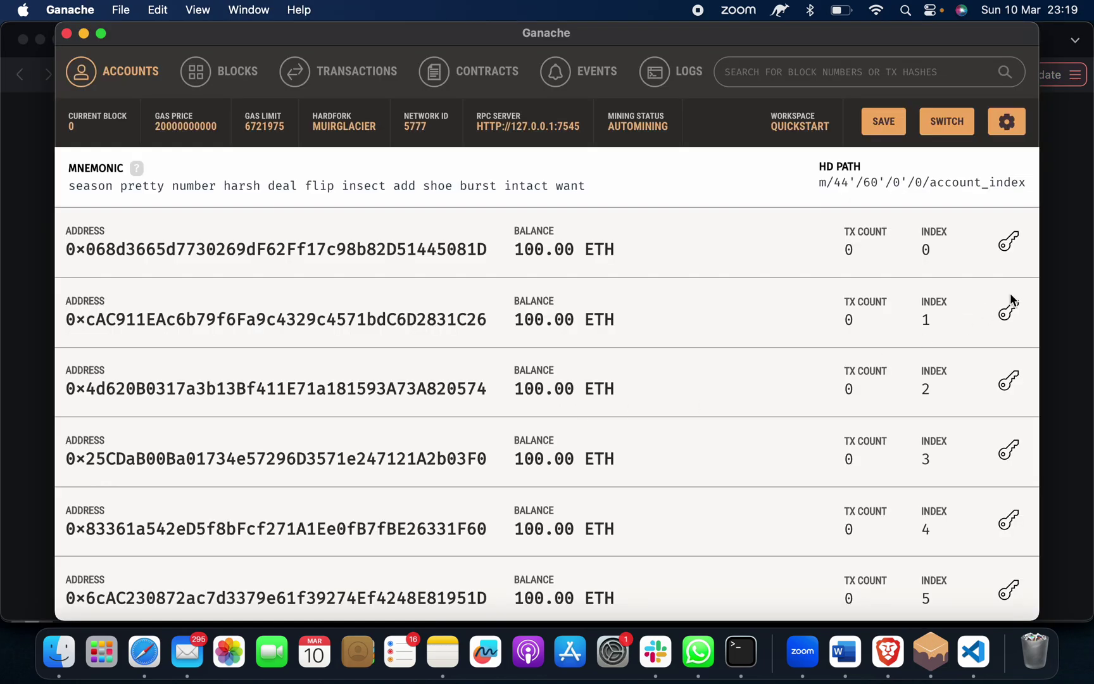
{"action": "left_click", "coordinate": [1011, 248]}
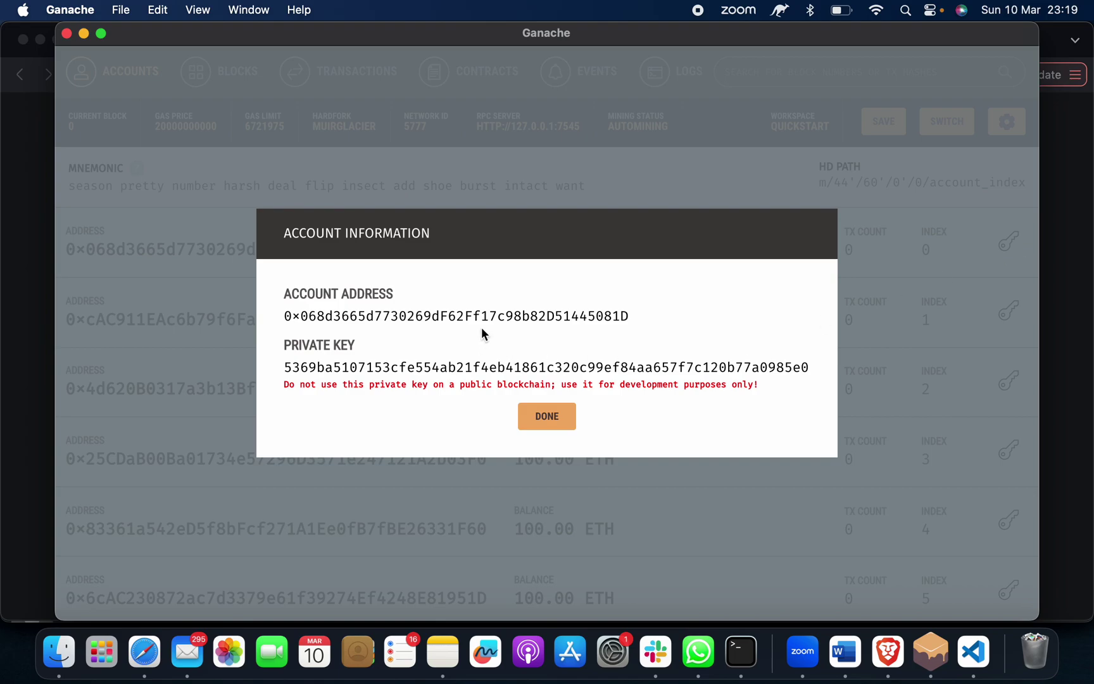
{"action": "double_click", "coordinate": [470, 308]}
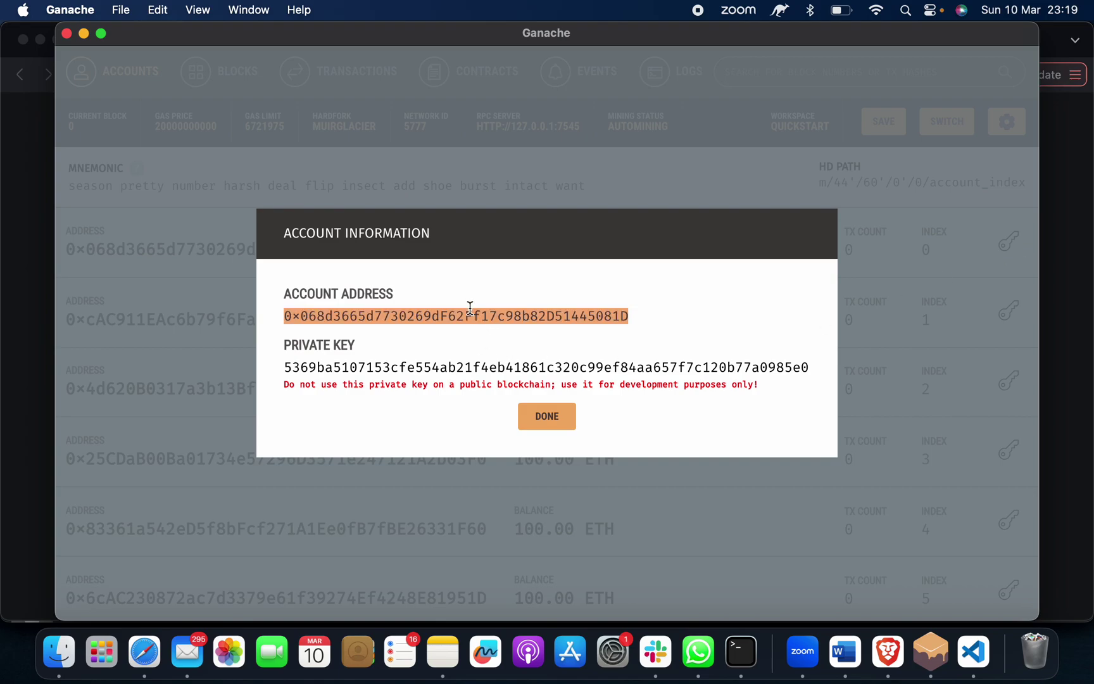
{"action": "key", "text": "super+Tab"}
Paste the index 0 address as recipient, enter 50 ETH and confirm the send from Account 6
{"action": "left_click", "coordinate": [669, 283]}
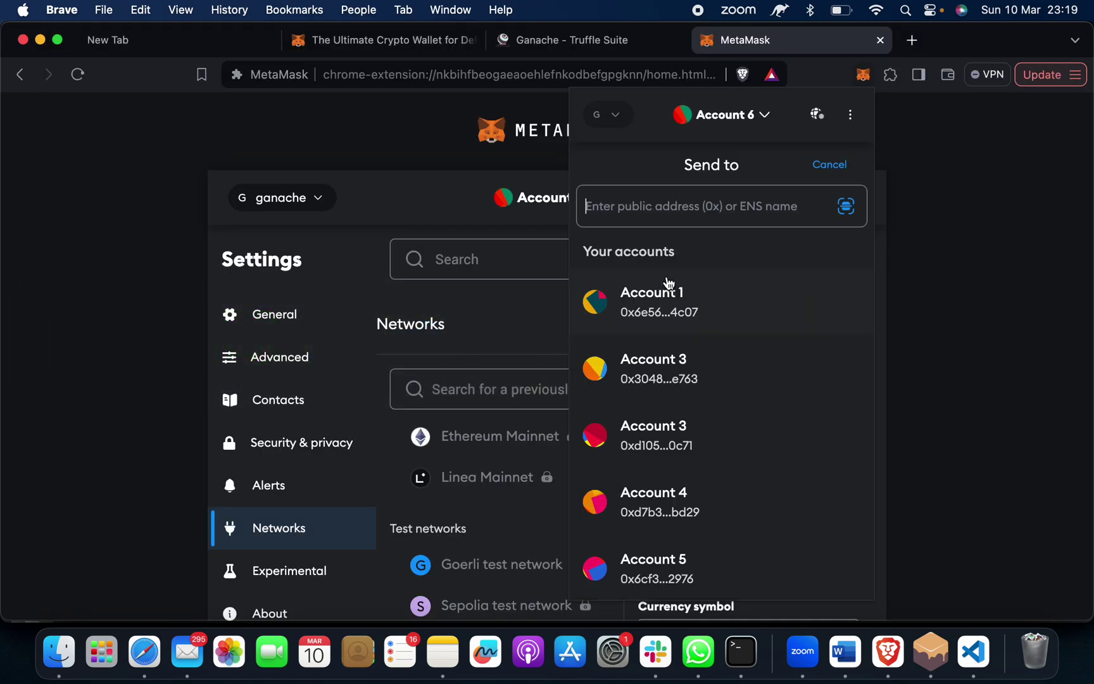
{"action": "key", "text": "super+v"}
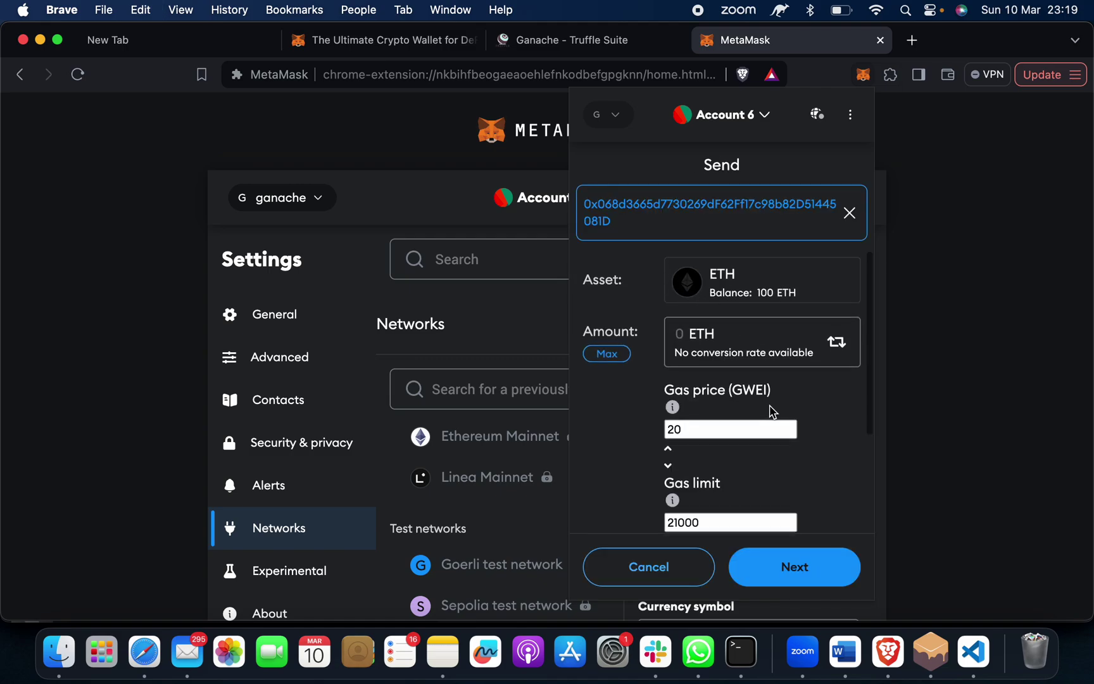
{"action": "scroll", "coordinate": [771, 410], "scroll_direction": "down", "scroll_amount": 1}
{"action": "type", "text": "50"}
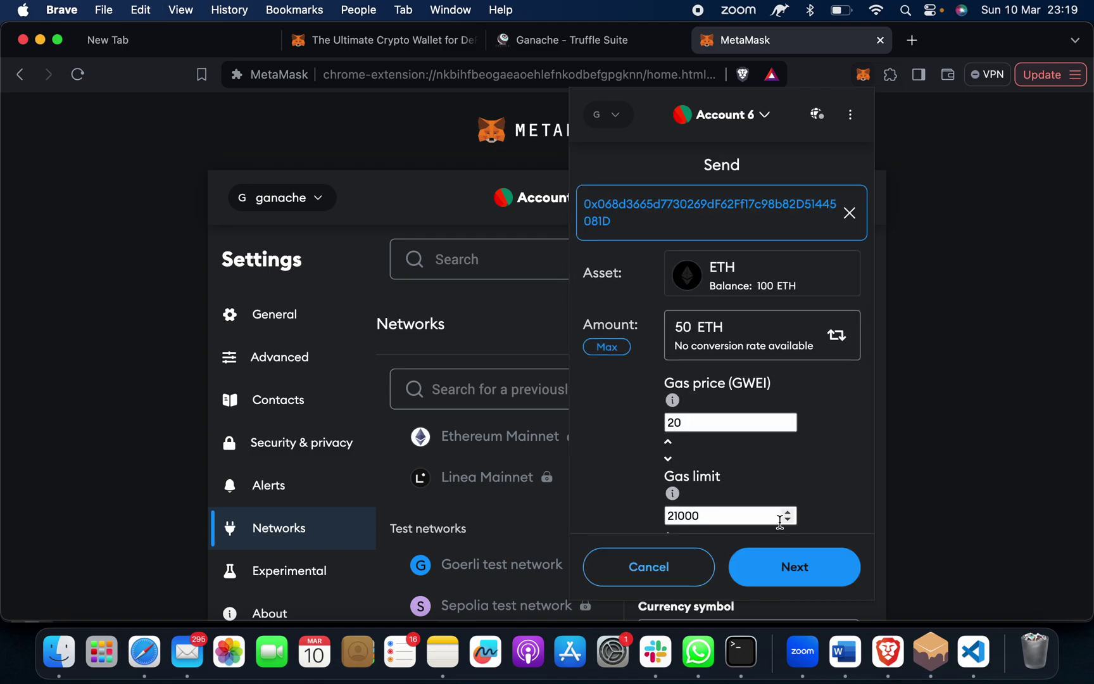
{"action": "left_click", "coordinate": [819, 573]}
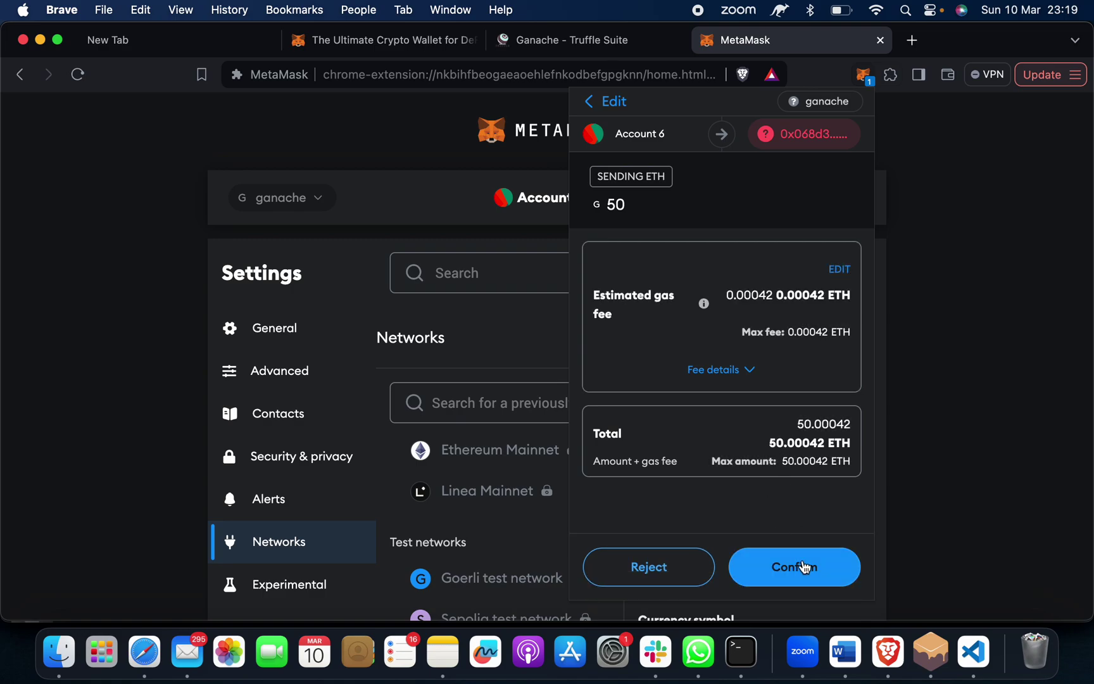
{"action": "left_click", "coordinate": [805, 574]}
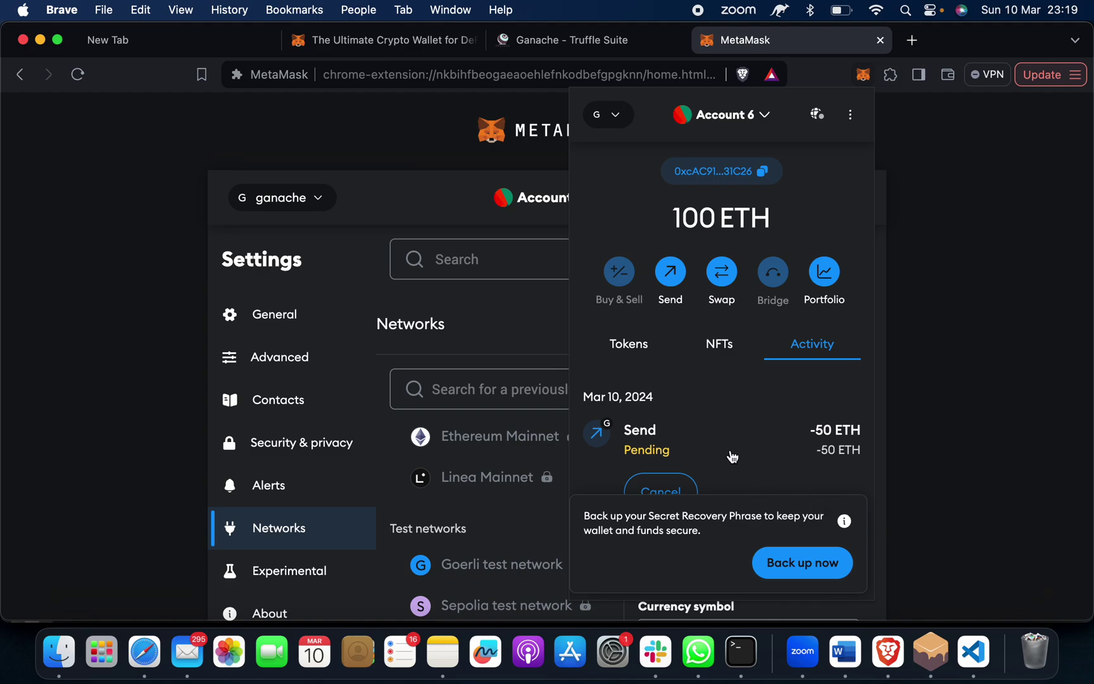
{"action": "scroll", "coordinate": [731, 455], "scroll_direction": "down", "scroll_amount": 2}
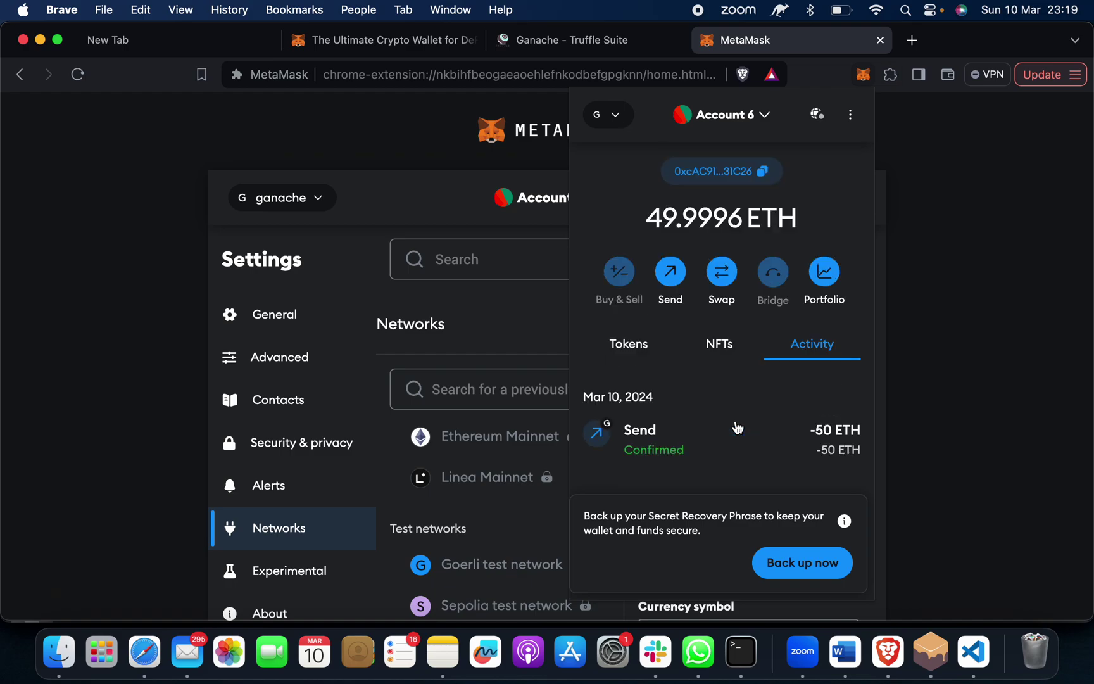
{"action": "left_click_drag", "start_coordinate": [740, 432], "coordinate": [772, 466]}
Review the Send transaction details, then verify Ganache balances of 150.00 and 50.00 ETH
{"action": "left_click", "coordinate": [773, 466]}
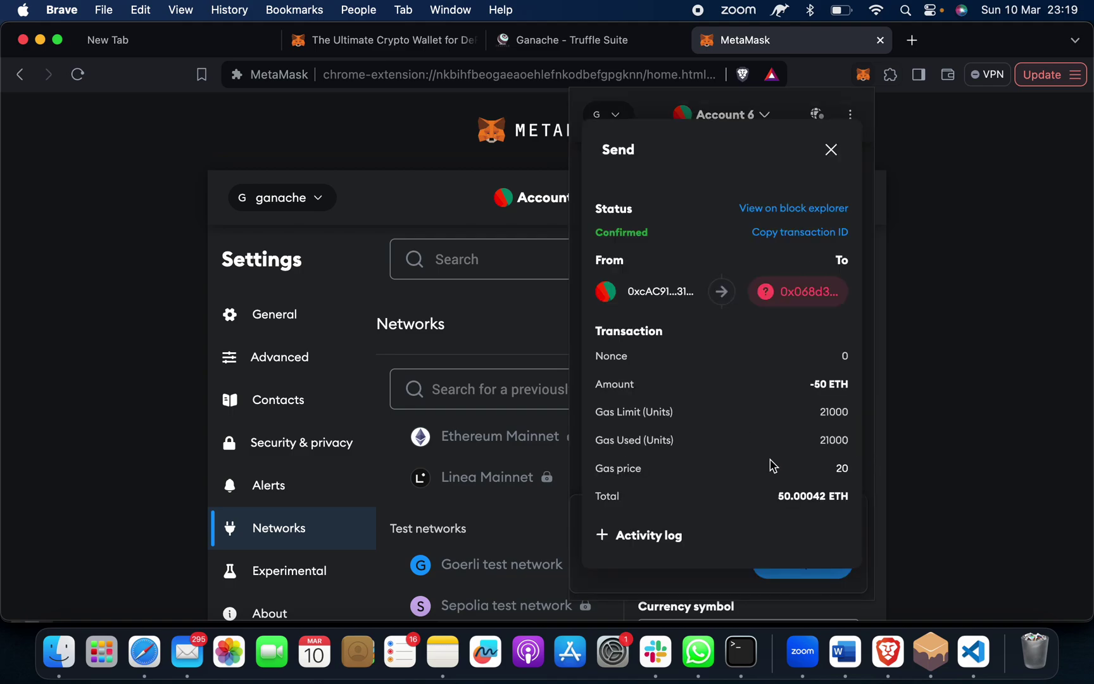
{"action": "left_click", "coordinate": [828, 154]}
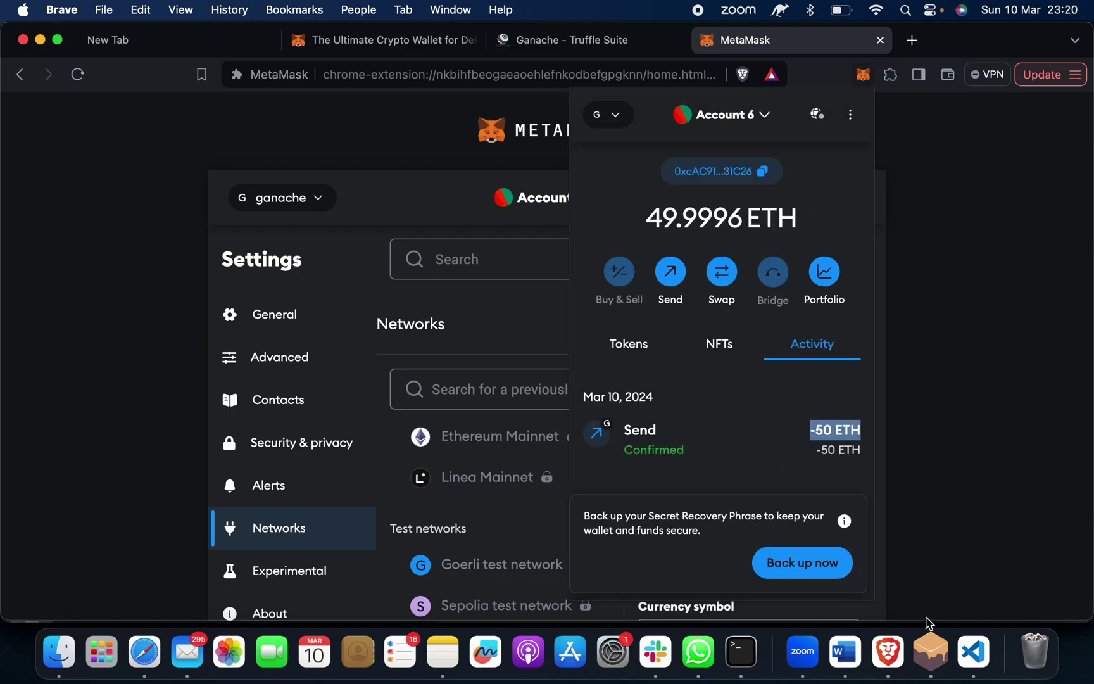
{"action": "left_click", "coordinate": [940, 663]}
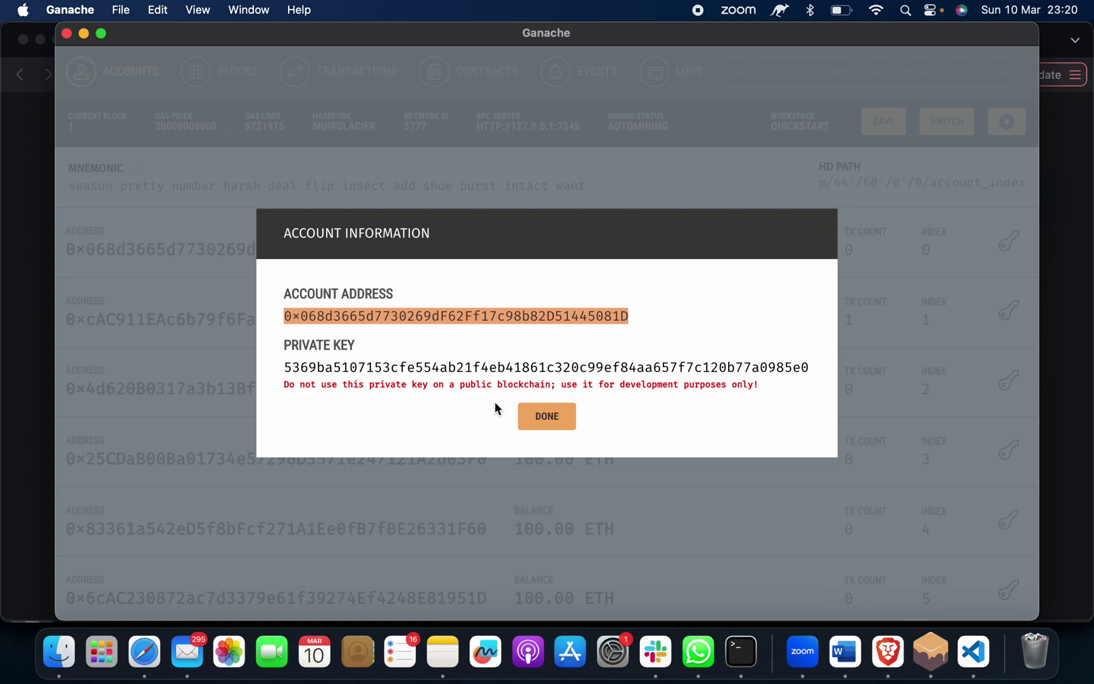
{"action": "left_click", "coordinate": [567, 412]}
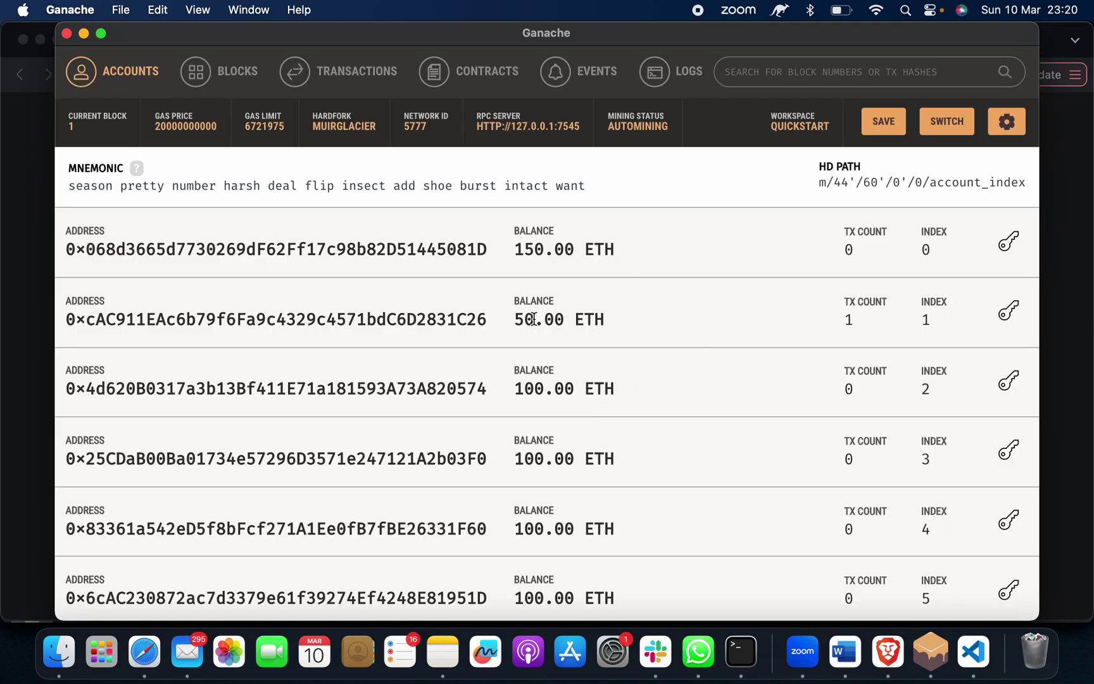
{"action": "key", "text": "super+Tab"}
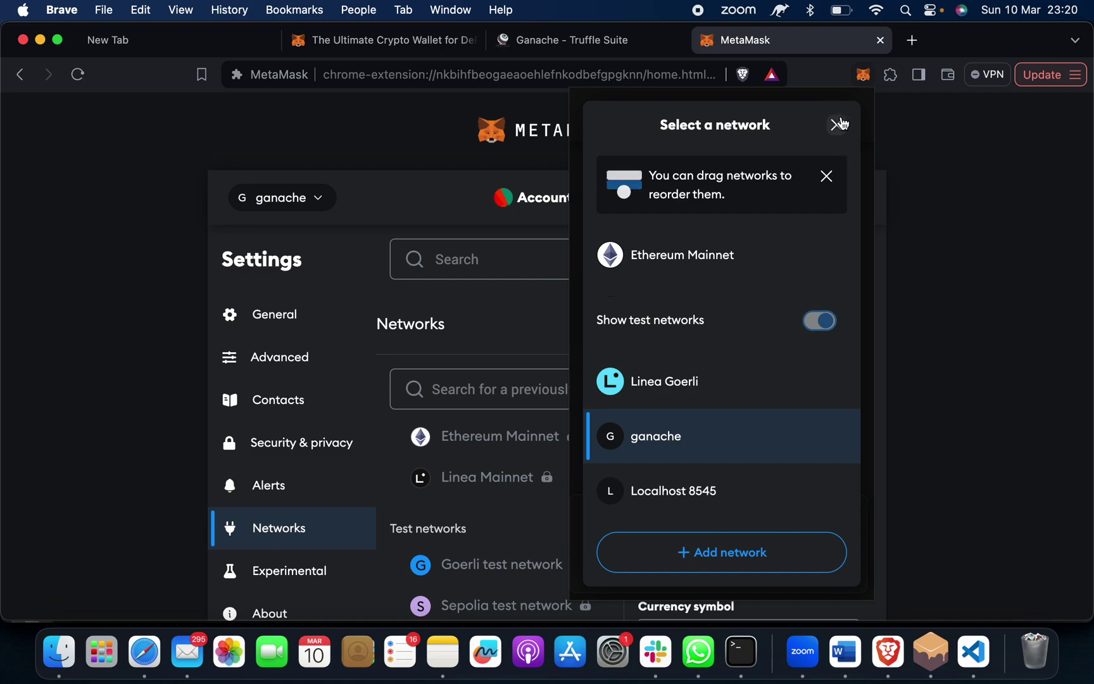
Close the network list and confirm via connection status and Connected sites that Account 6 has none
{"action": "left_click", "coordinate": [838, 123]}
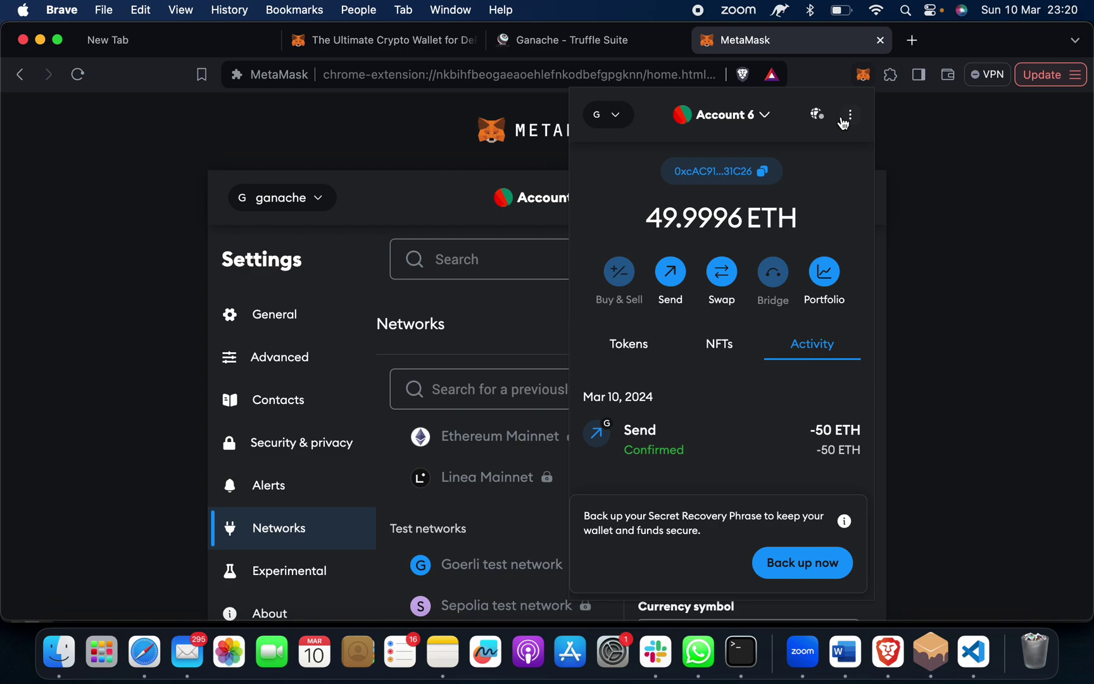
{"action": "left_click", "coordinate": [823, 123]}
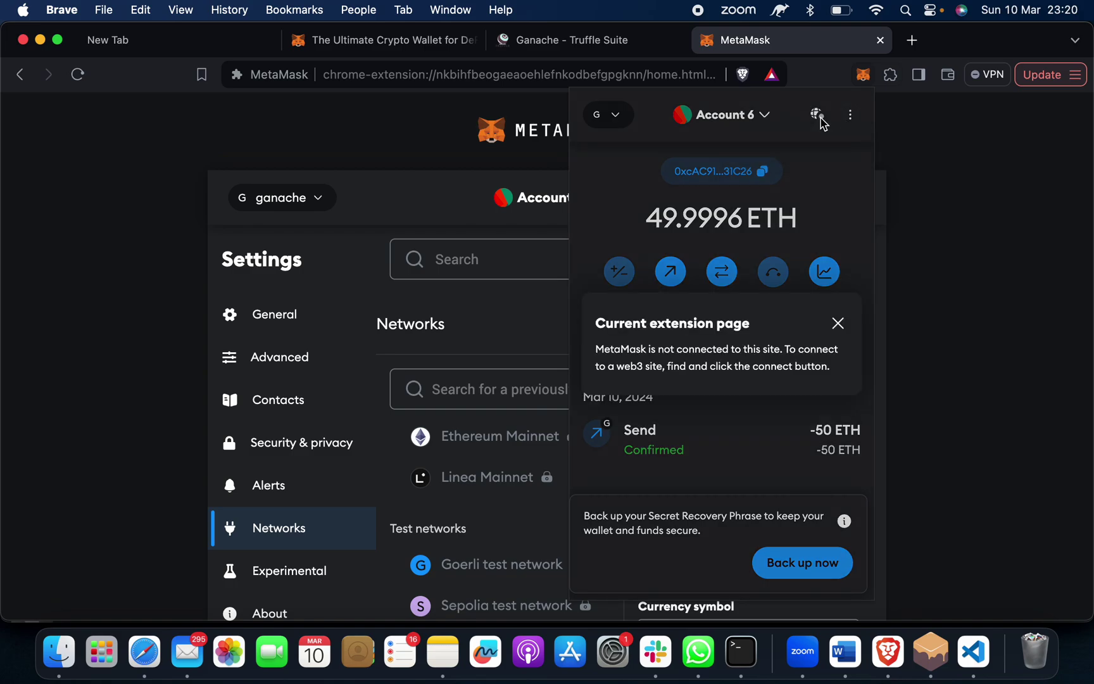
{"action": "left_click", "coordinate": [835, 193]}
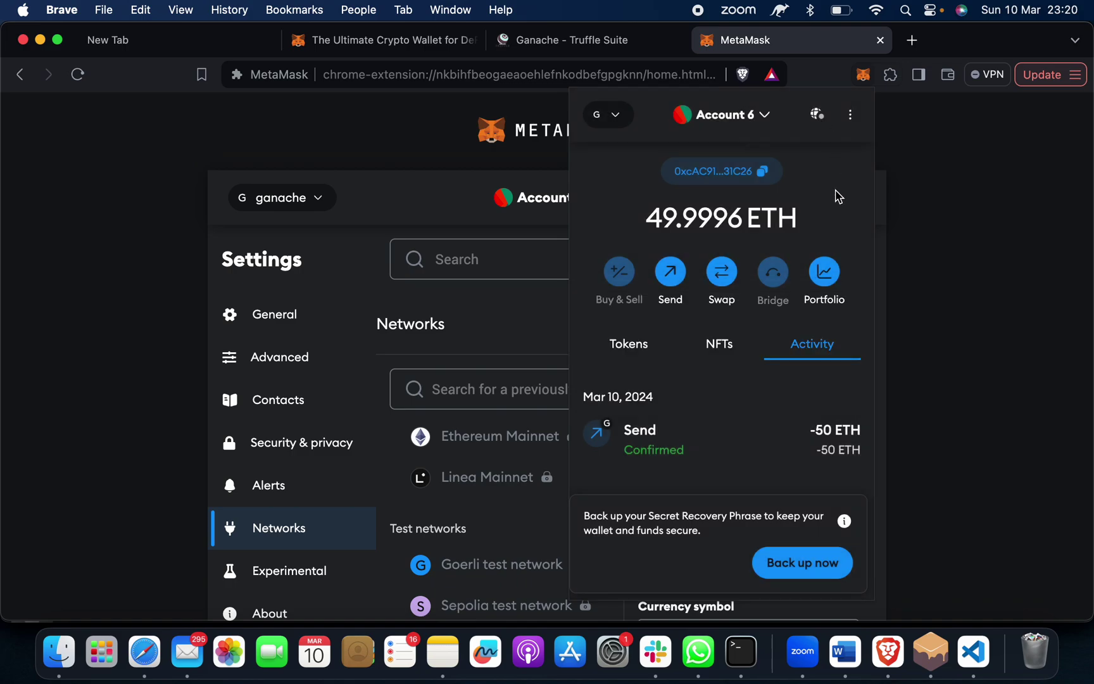
{"action": "left_click", "coordinate": [850, 116]}
{"action": "left_click", "coordinate": [783, 246]}
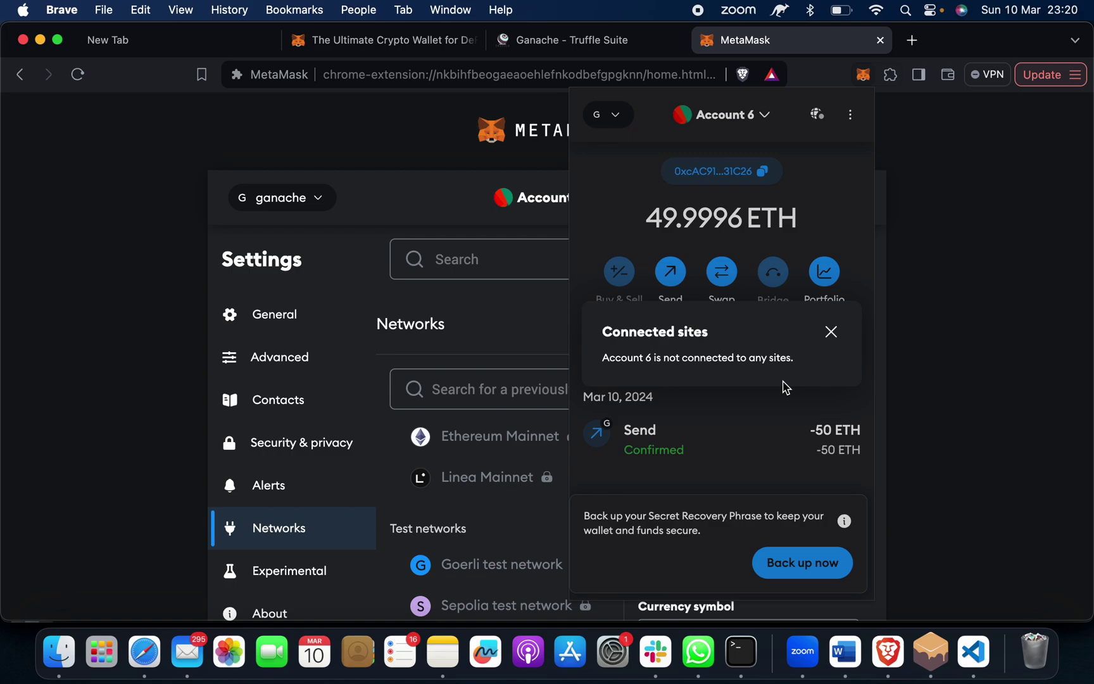
{"action": "left_click", "coordinate": [829, 334]}
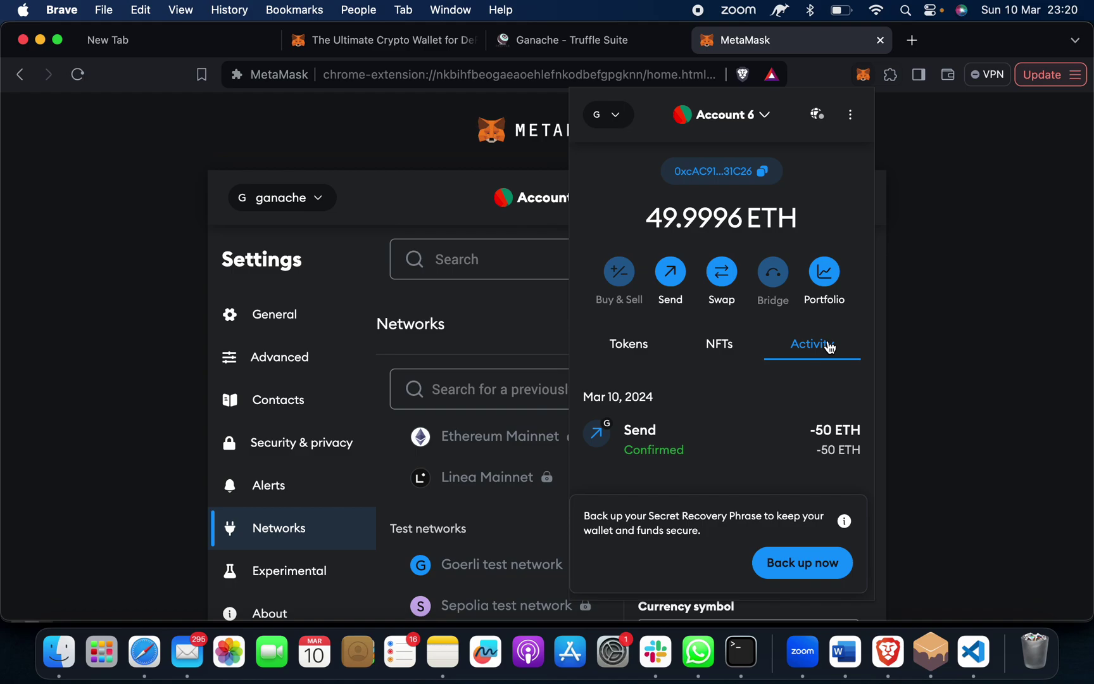
Load finalproject.in in a new tab by typing 'fina', then scroll down toward its contact form
{"action": "key", "text": "super+t"}
{"action": "type", "text": "finalproject.in"}
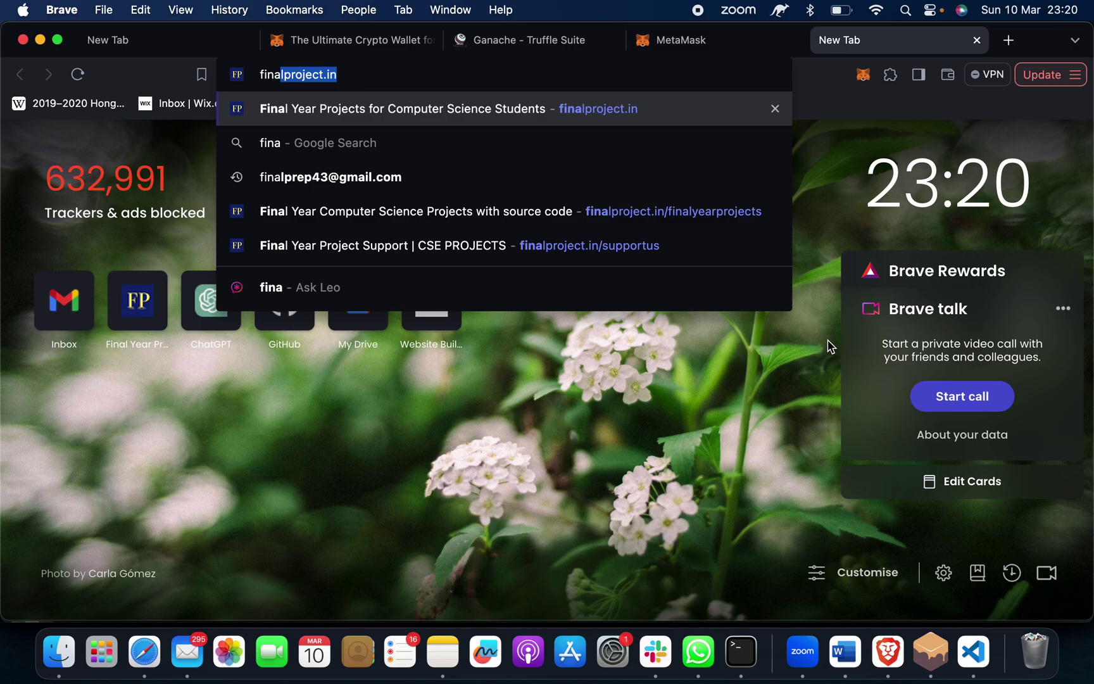
{"action": "key", "text": "Return"}
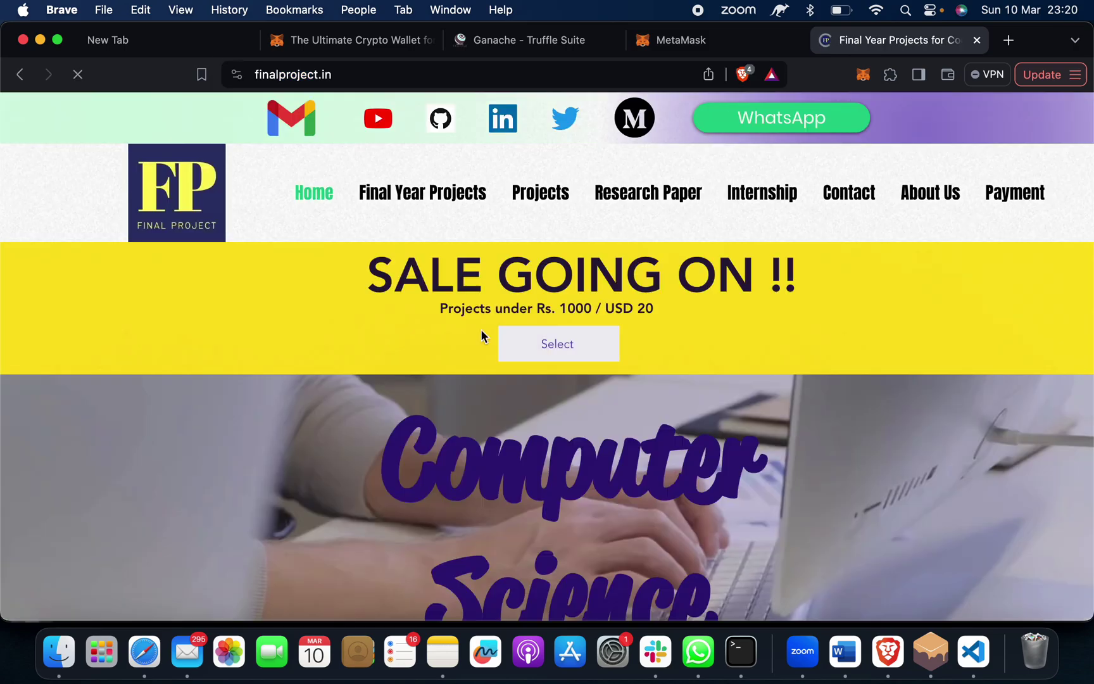
{"action": "scroll", "coordinate": [100, 378], "scroll_direction": "down", "scroll_amount": 6}
{"action": "scroll", "coordinate": [39, 416], "scroll_direction": "down", "scroll_amount": 15}
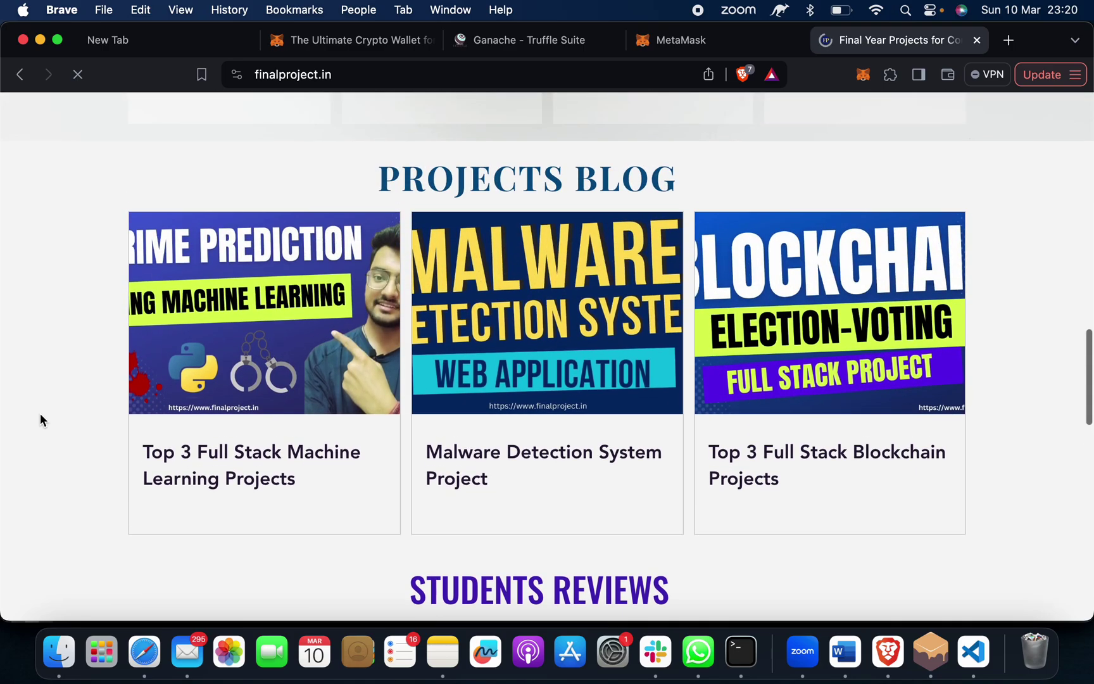
{"action": "scroll", "coordinate": [40, 415], "scroll_direction": "down", "scroll_amount": 8}
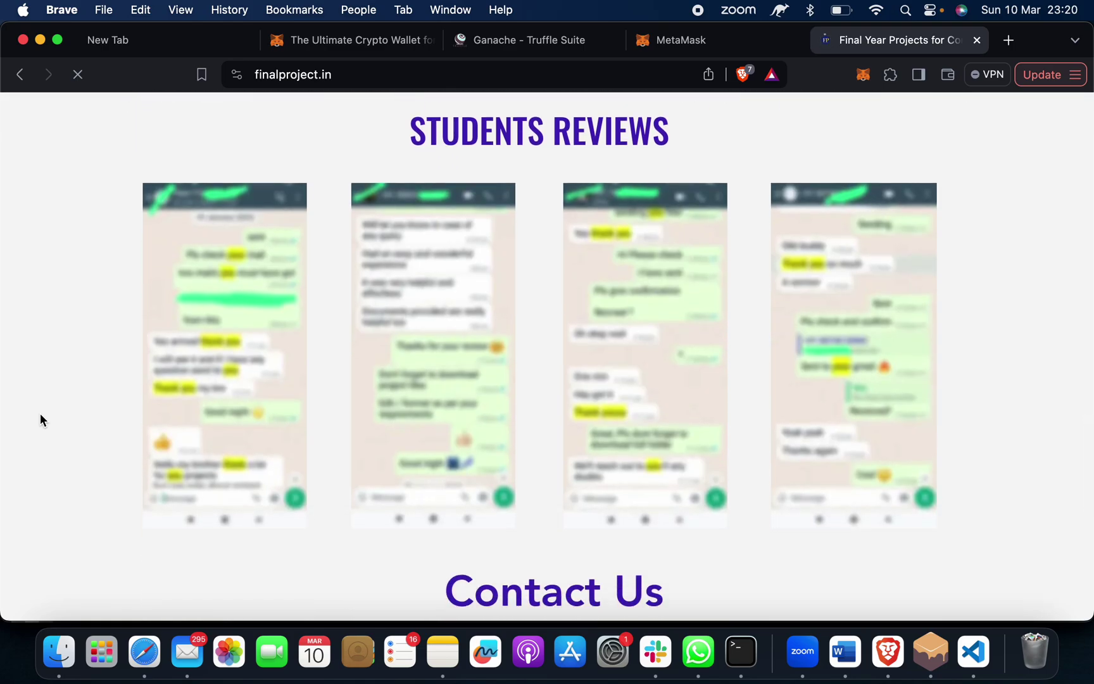
{"action": "scroll", "coordinate": [40, 415], "scroll_direction": "down", "scroll_amount": 5}
{"action": "scroll", "coordinate": [40, 414], "scroll_direction": "up", "scroll_amount": 10}
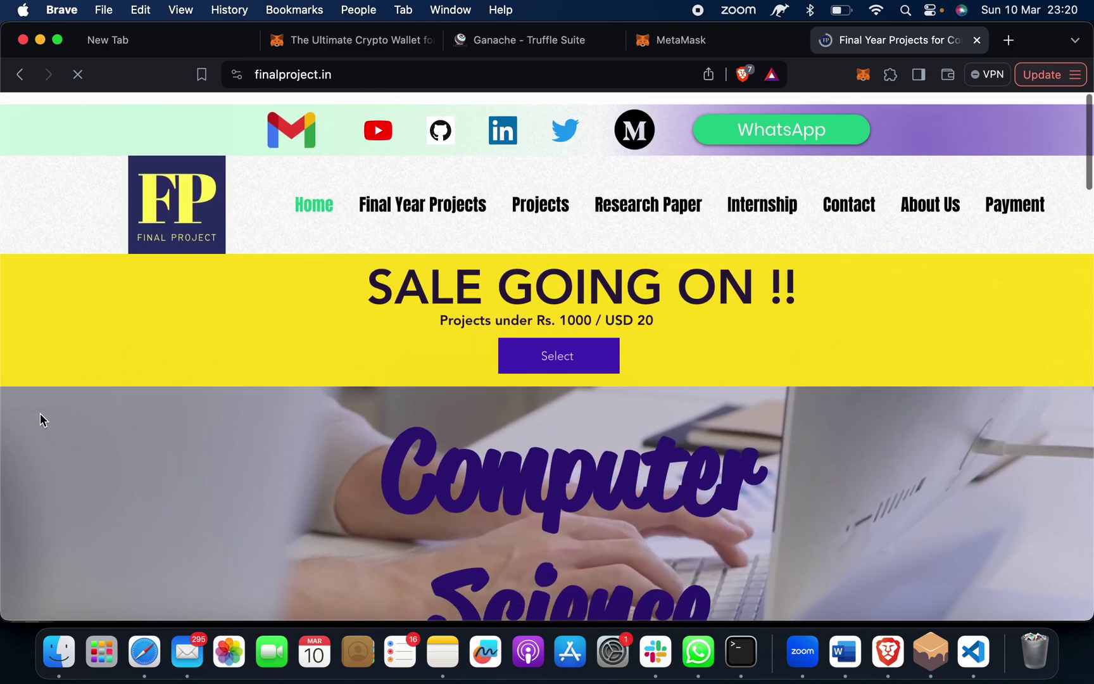
{"action": "scroll", "coordinate": [39, 420], "scroll_direction": "down", "scroll_amount": 20}
{"action": "scroll", "coordinate": [40, 419], "scroll_direction": "up", "scroll_amount": 20}
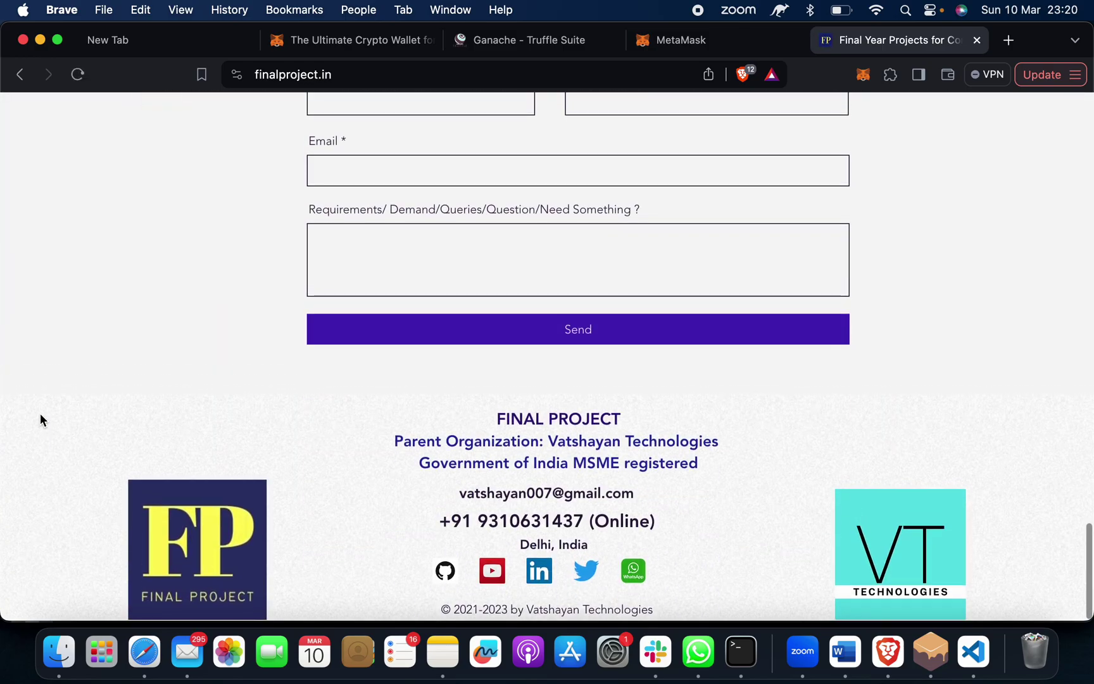